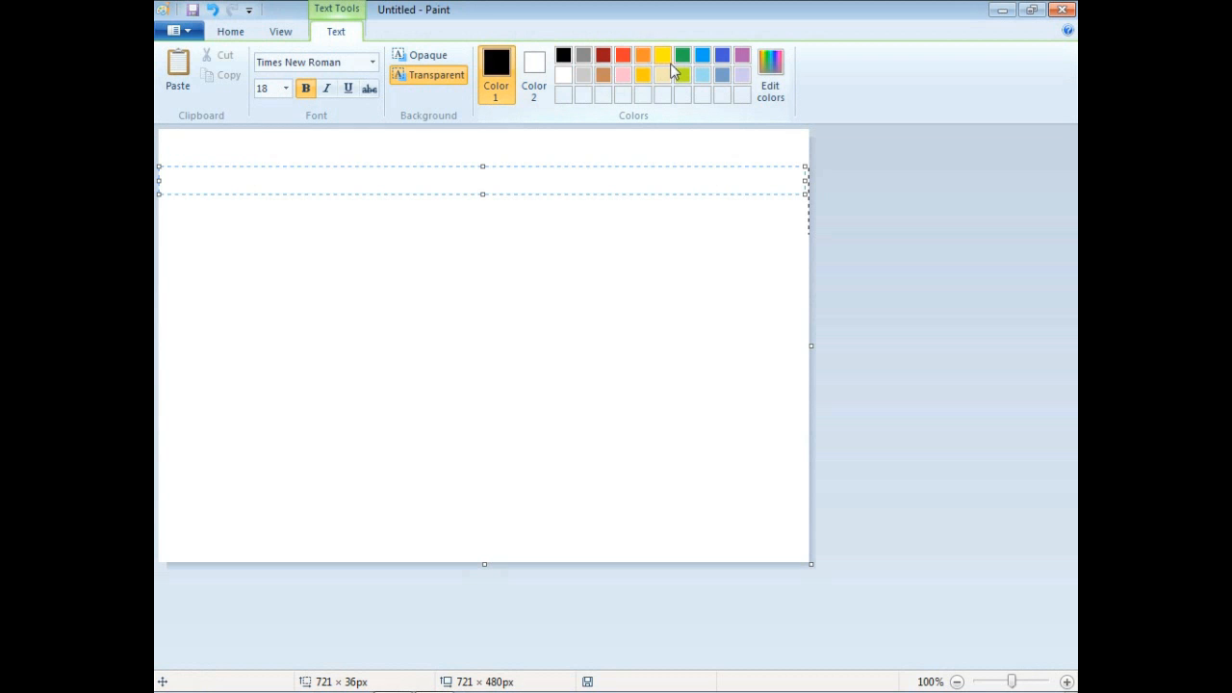
Set the text box's foreground color to green and its background color to red, with an opaque background.
{"action": "left_click", "coordinate": [685, 60]}
{"action": "left_click", "coordinate": [533, 70]}
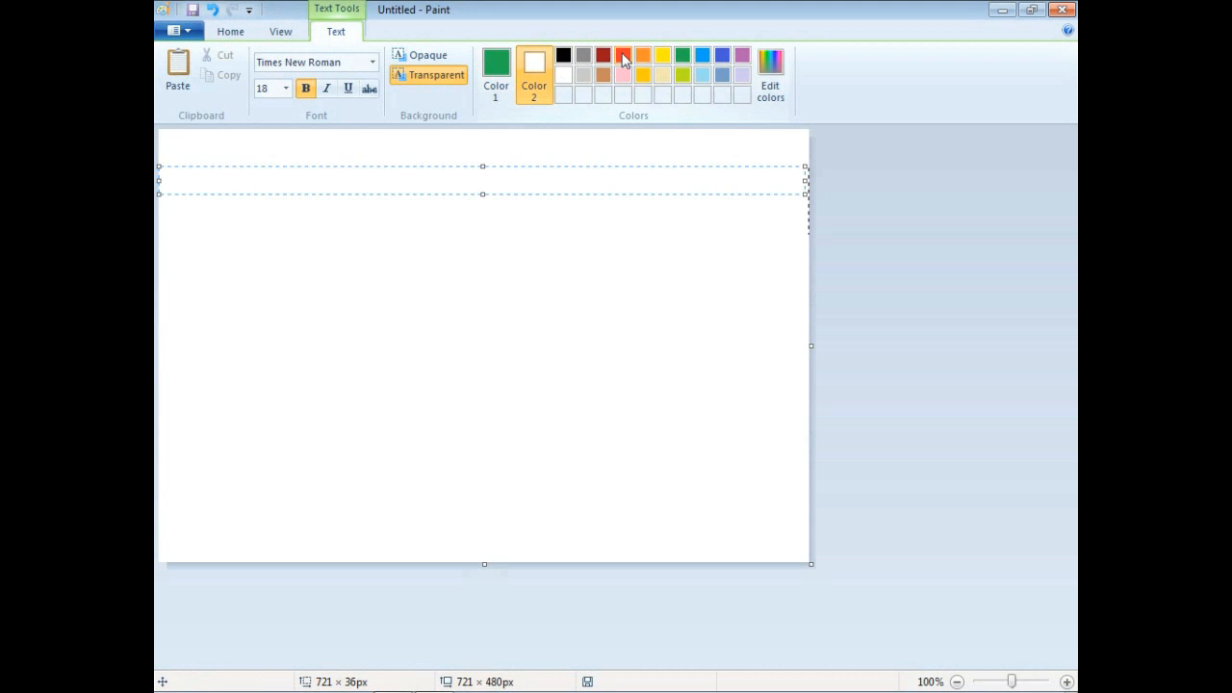
{"action": "left_click", "coordinate": [624, 58]}
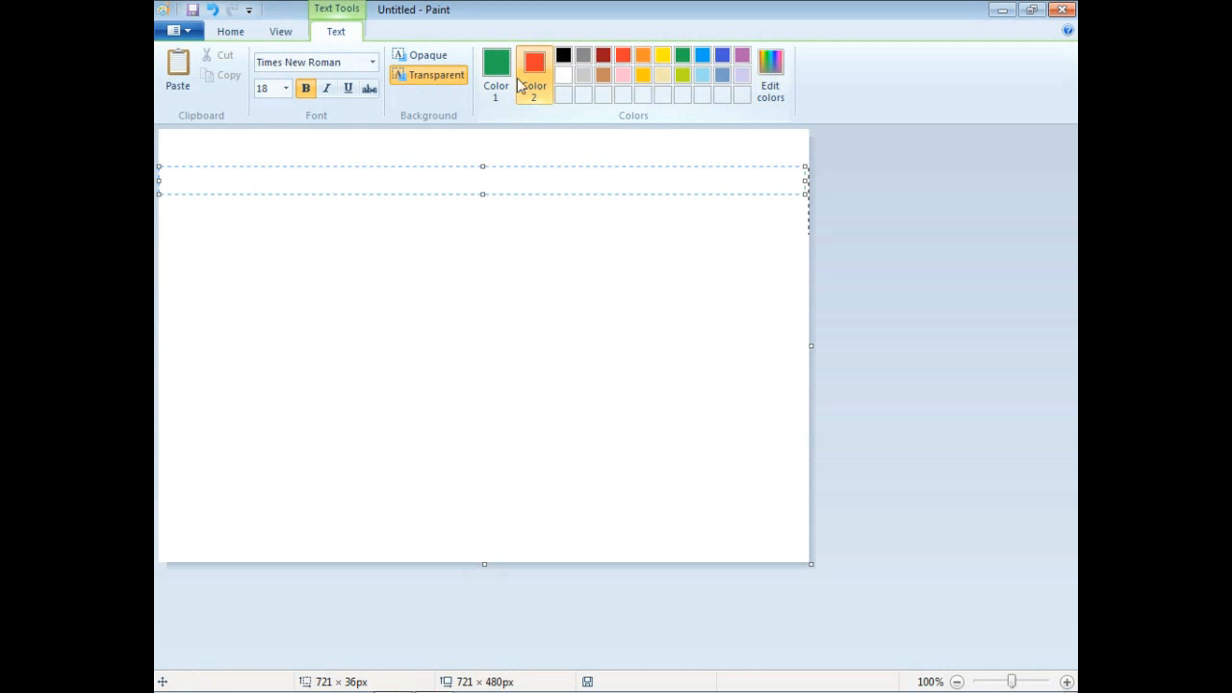
{"action": "left_click", "coordinate": [435, 59]}
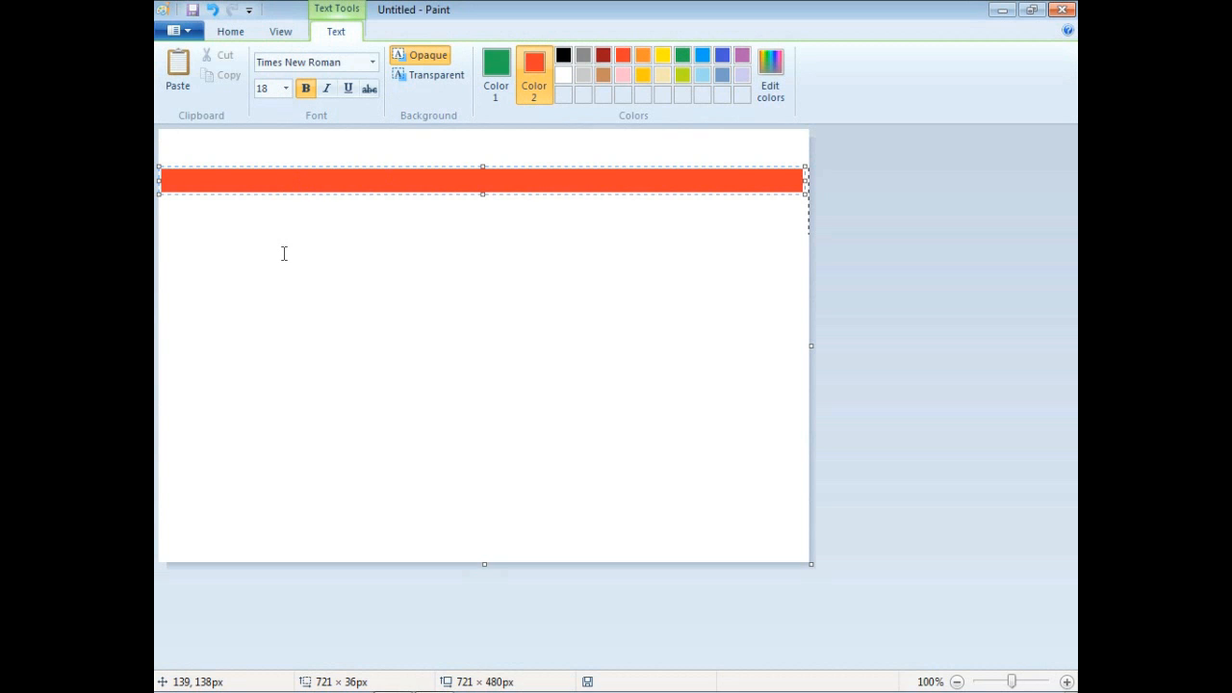
Enter the banner text "THIS IS HOW TO TEST THE LID SWITCH ON A DRYER" and commit it to the canvas.
{"action": "type", "text": "THIS IS HOW TO TEST THE"}
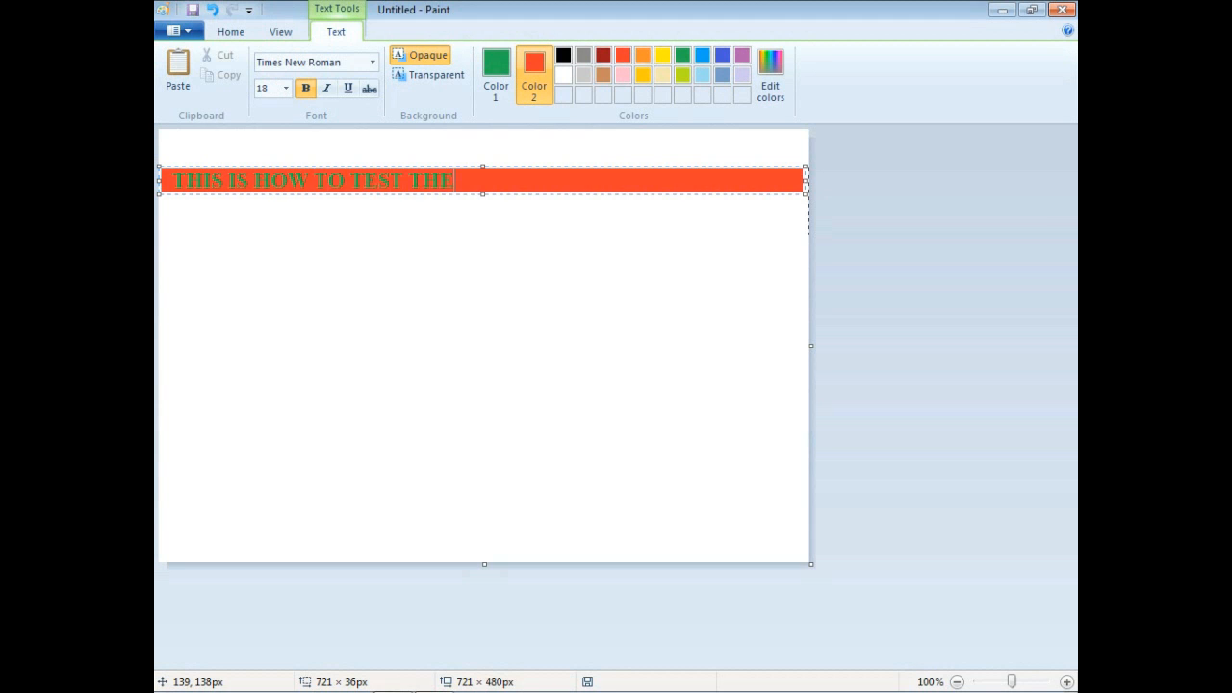
{"action": "type", "text": " LID SWITCH ON A DRYER"}
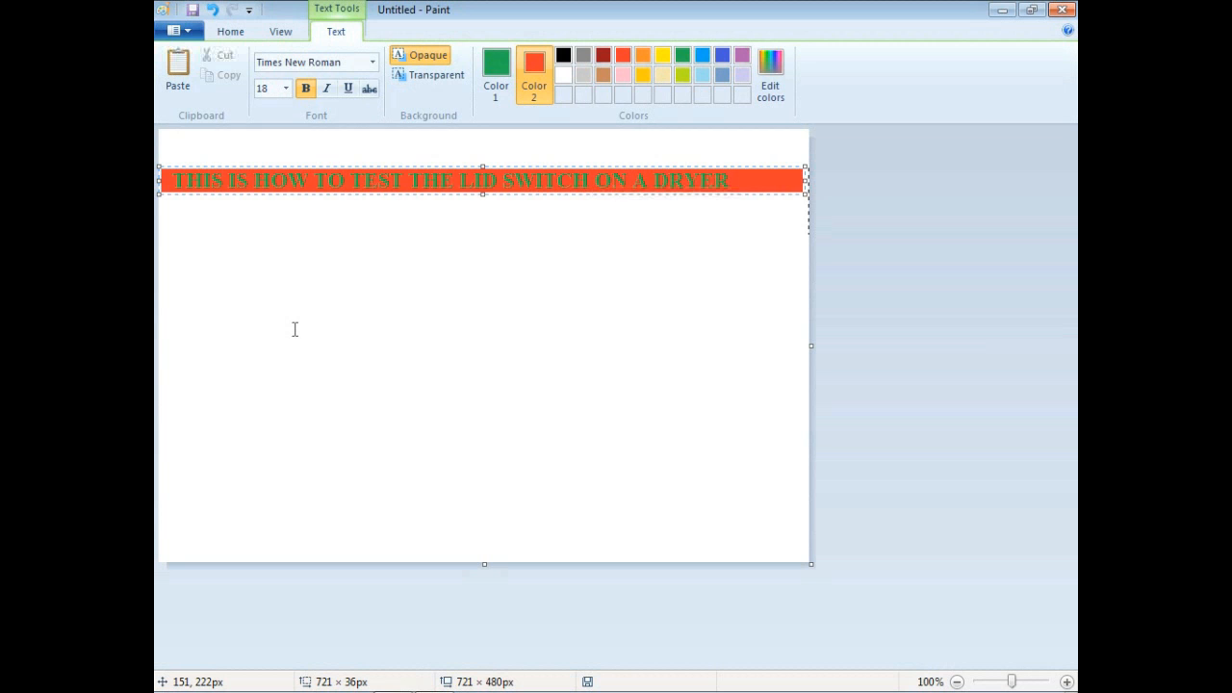
{"action": "left_click", "coordinate": [323, 262]}
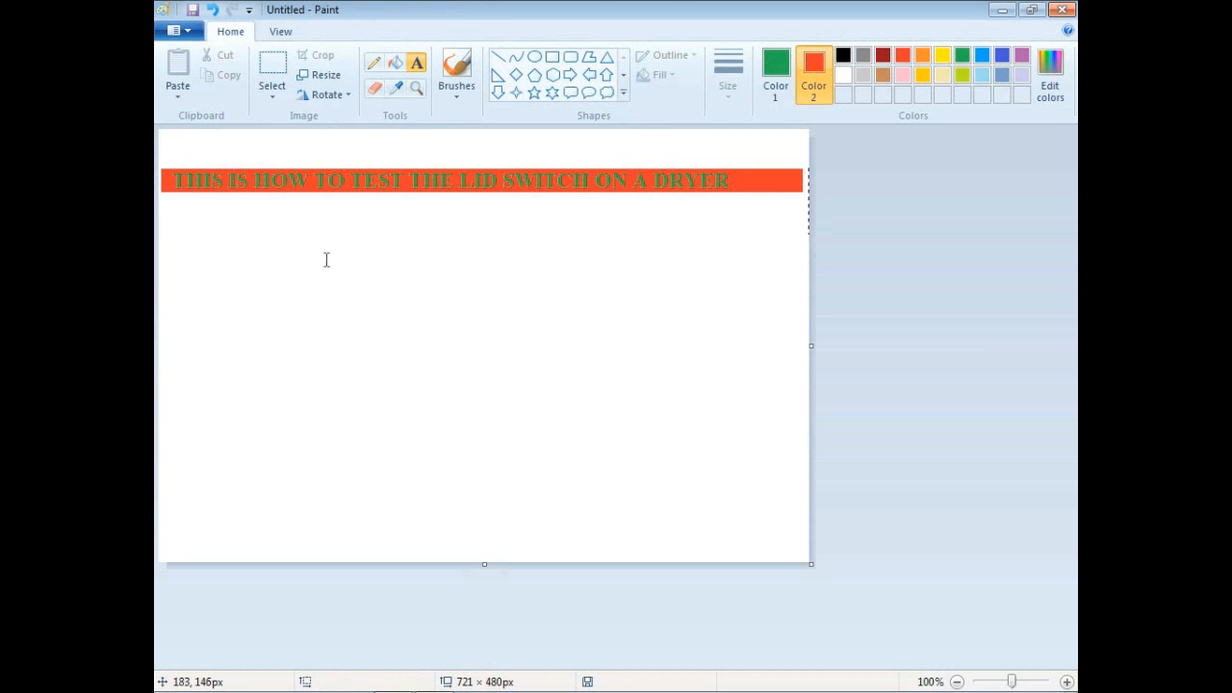
Save the banner image as the PNG file "2ND scroll" in the Project 720x480 Pics folder and close Paint.
{"action": "left_click", "coordinate": [186, 36]}
{"action": "left_click", "coordinate": [188, 178]}
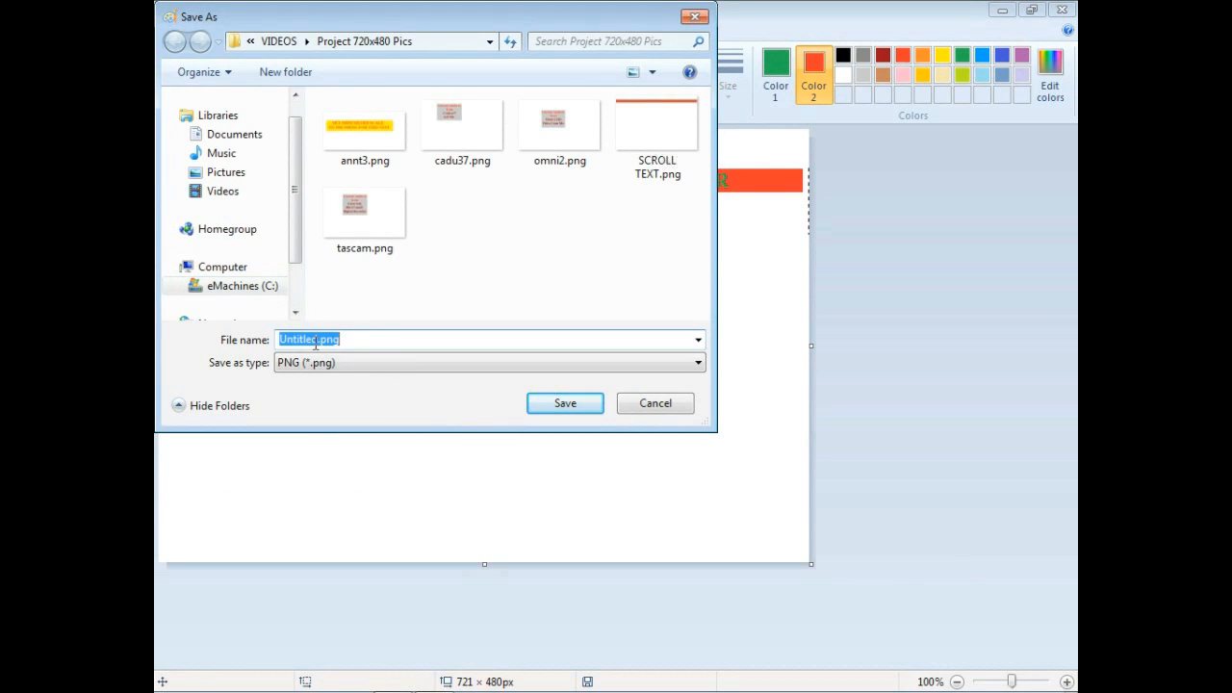
{"action": "type", "text": "2ND scroll"}
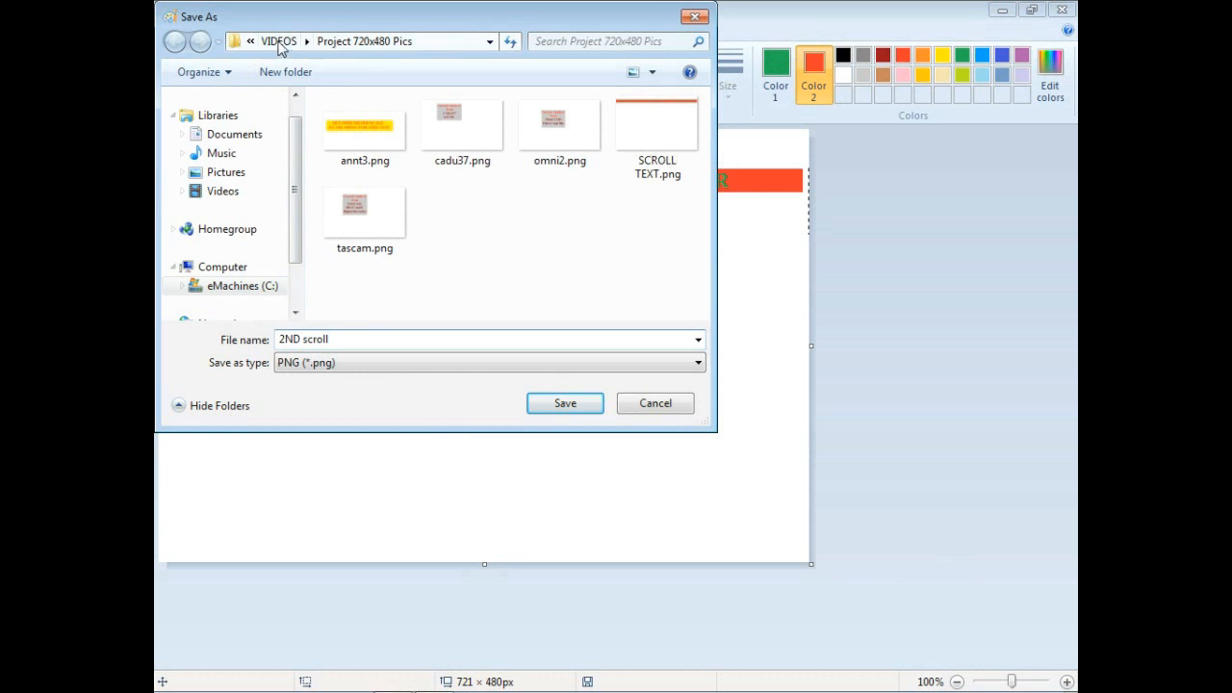
{"action": "left_click", "coordinate": [574, 409]}
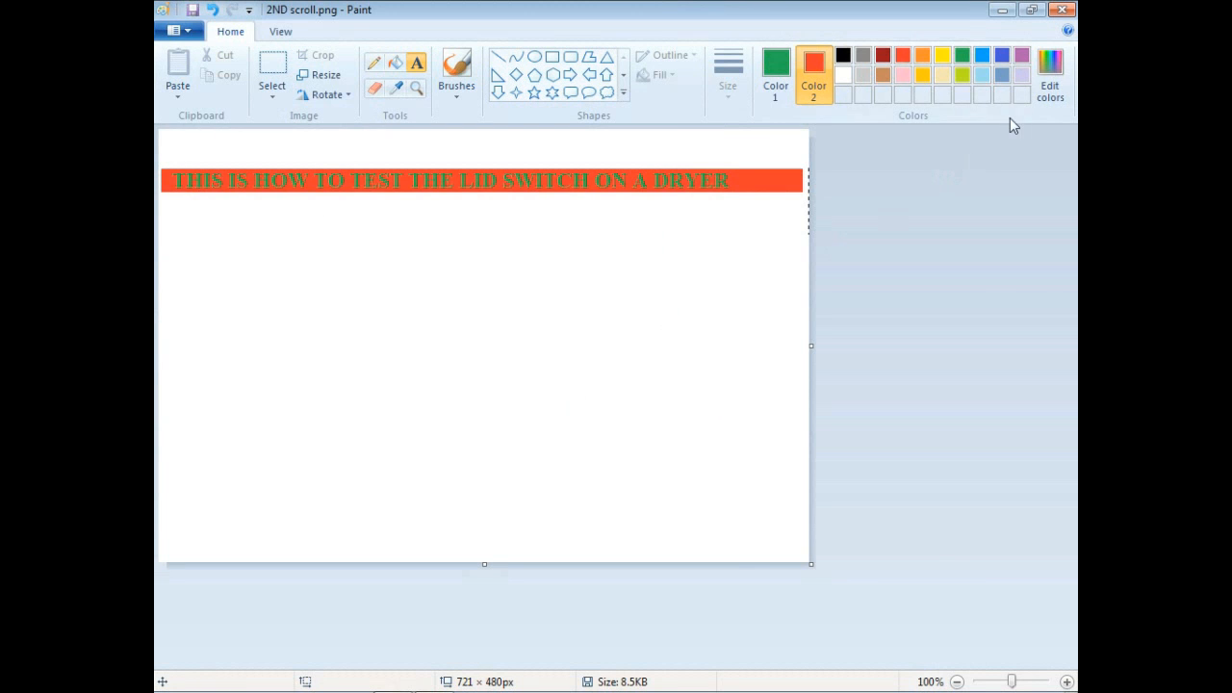
{"action": "left_click", "coordinate": [1063, 10]}
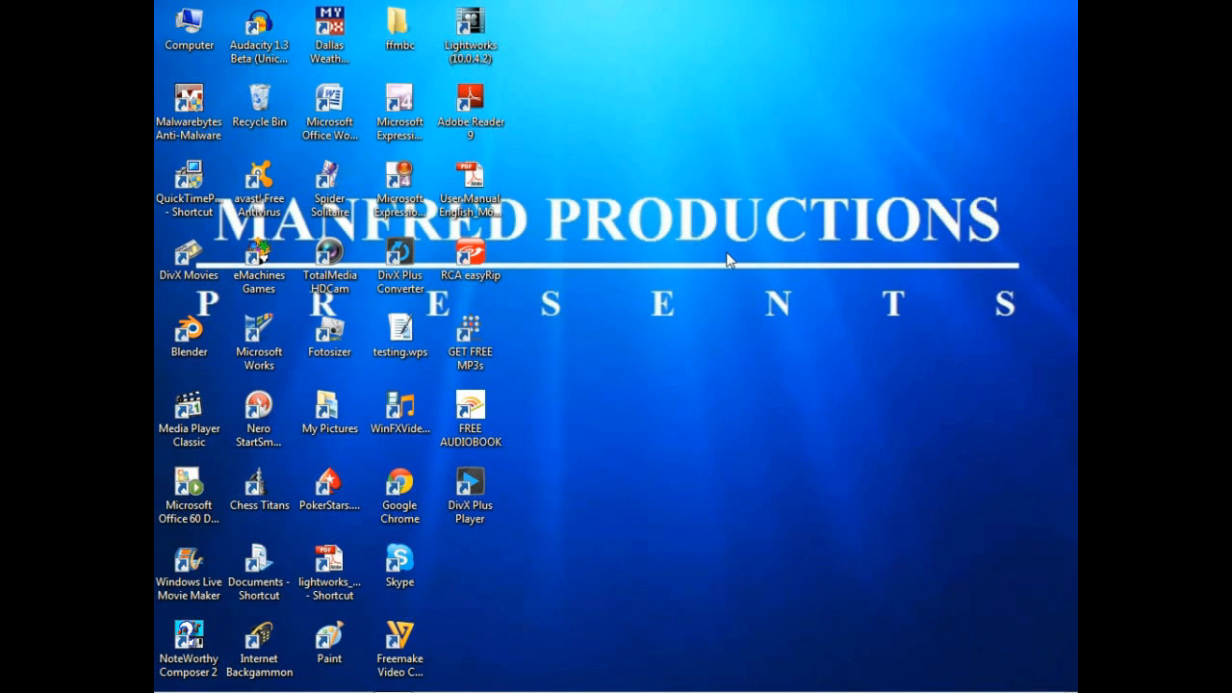
Open the Tutorials project in Lightworks and close the Imports and mp4 clips bins.
{"action": "right_click", "coordinate": [485, 30]}
{"action": "left_click", "coordinate": [585, 99]}
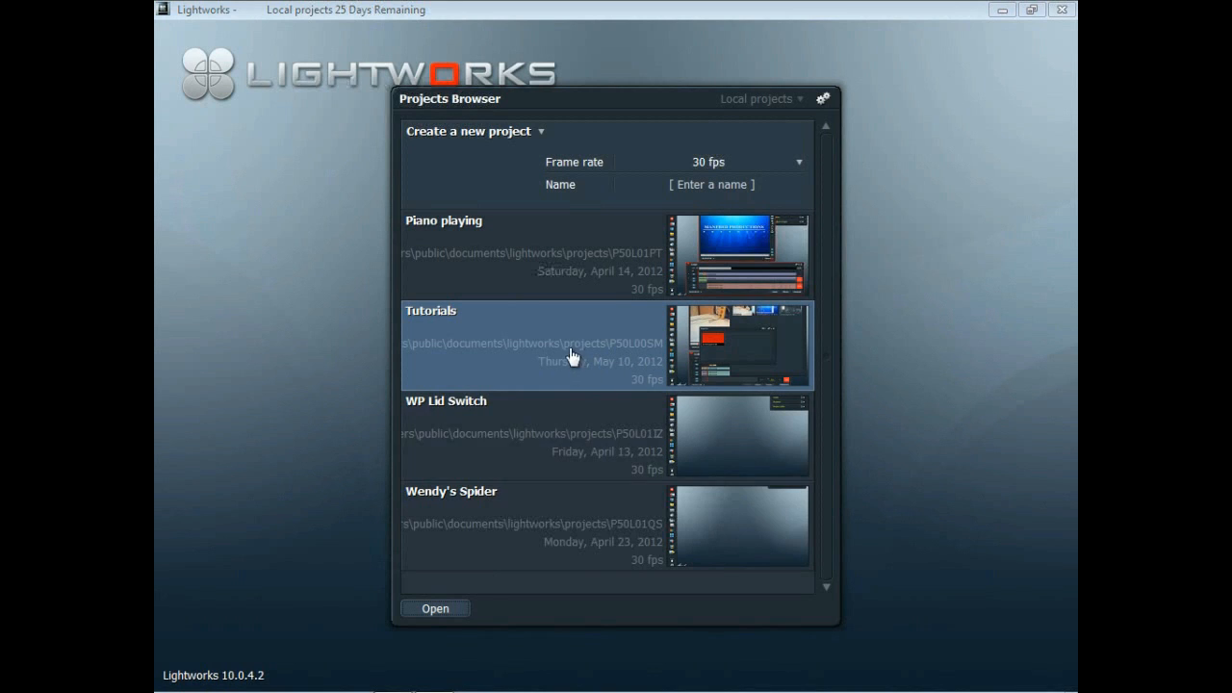
{"action": "left_click", "coordinate": [432, 611]}
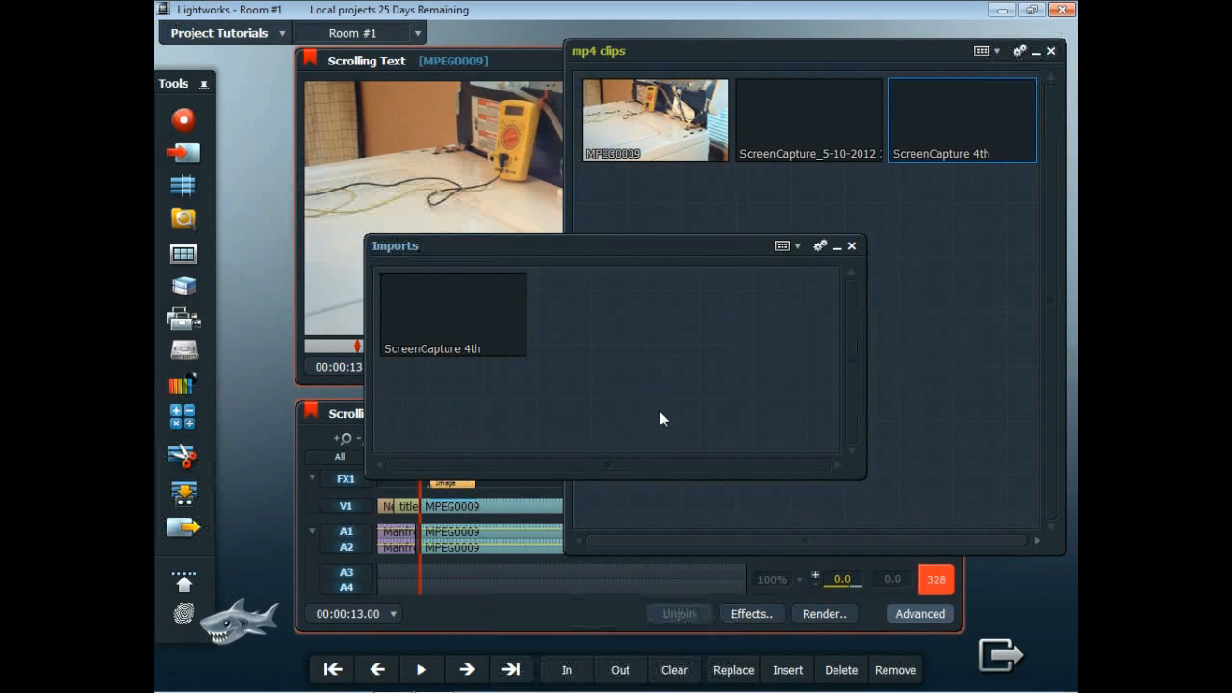
{"action": "left_click", "coordinate": [851, 246]}
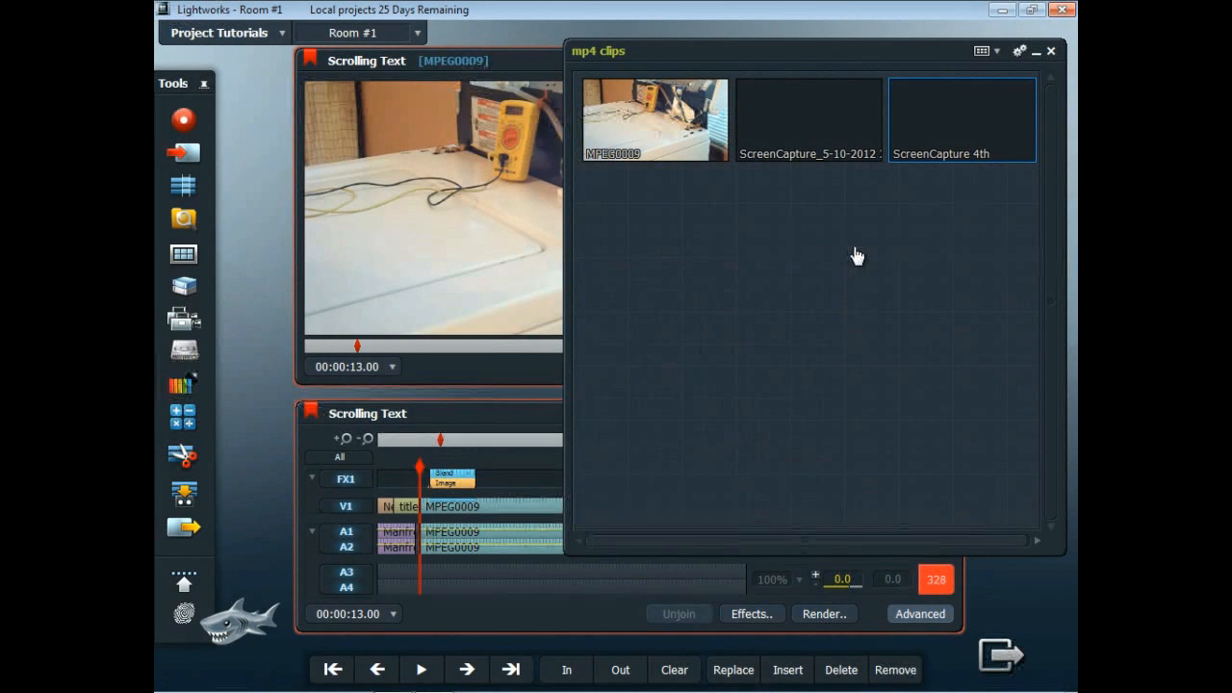
{"action": "left_click", "coordinate": [1051, 51]}
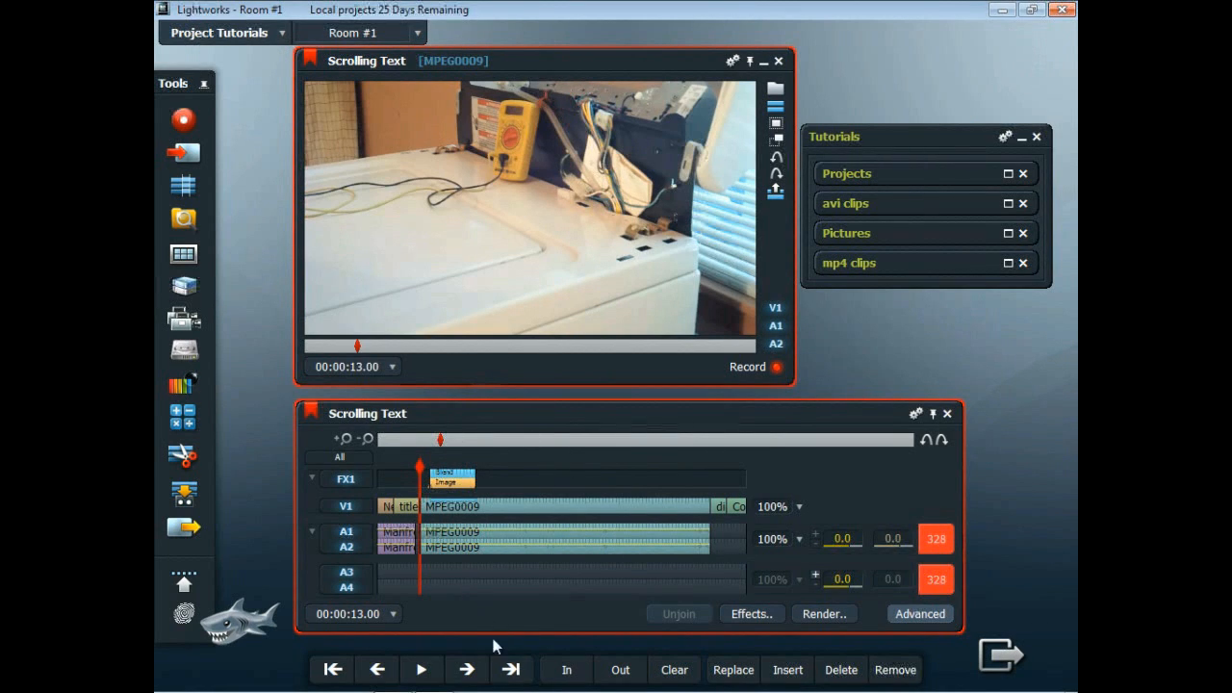
Deselect all audio tracks of the Scrolling Text edit and mark an in point at 00:00:35.10.
{"action": "left_click_drag", "start_coordinate": [420, 470], "coordinate": [495, 463]}
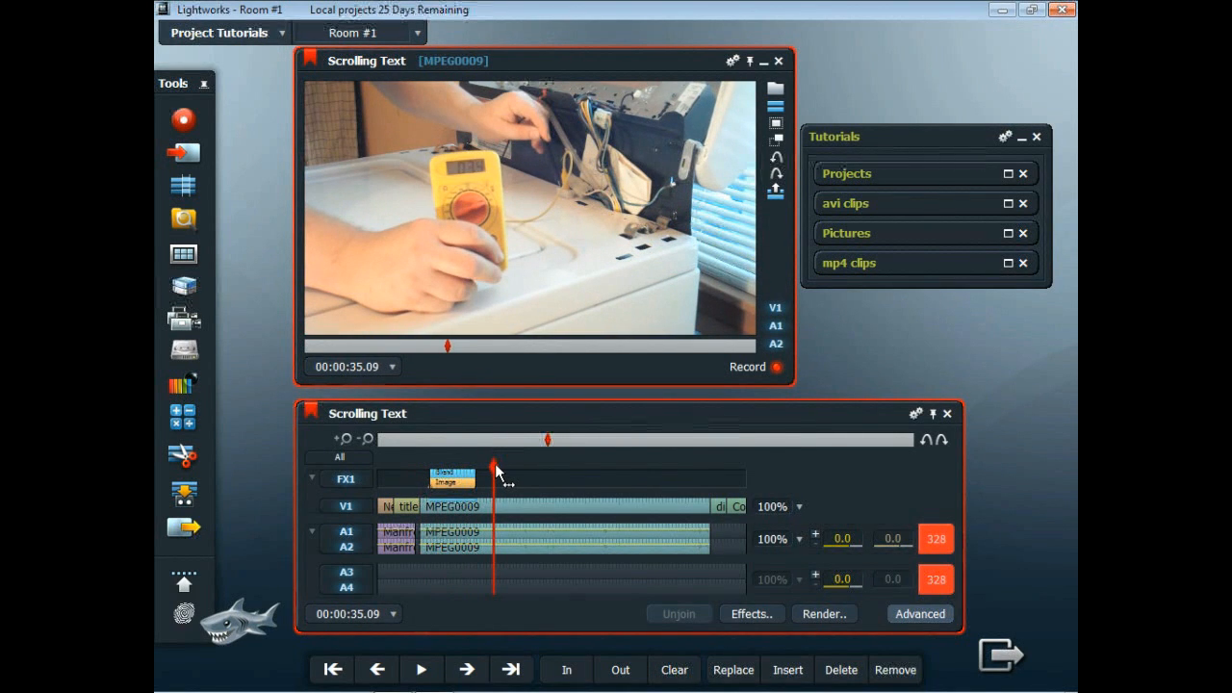
{"action": "left_click", "coordinate": [467, 671]}
{"action": "left_click", "coordinate": [354, 541]}
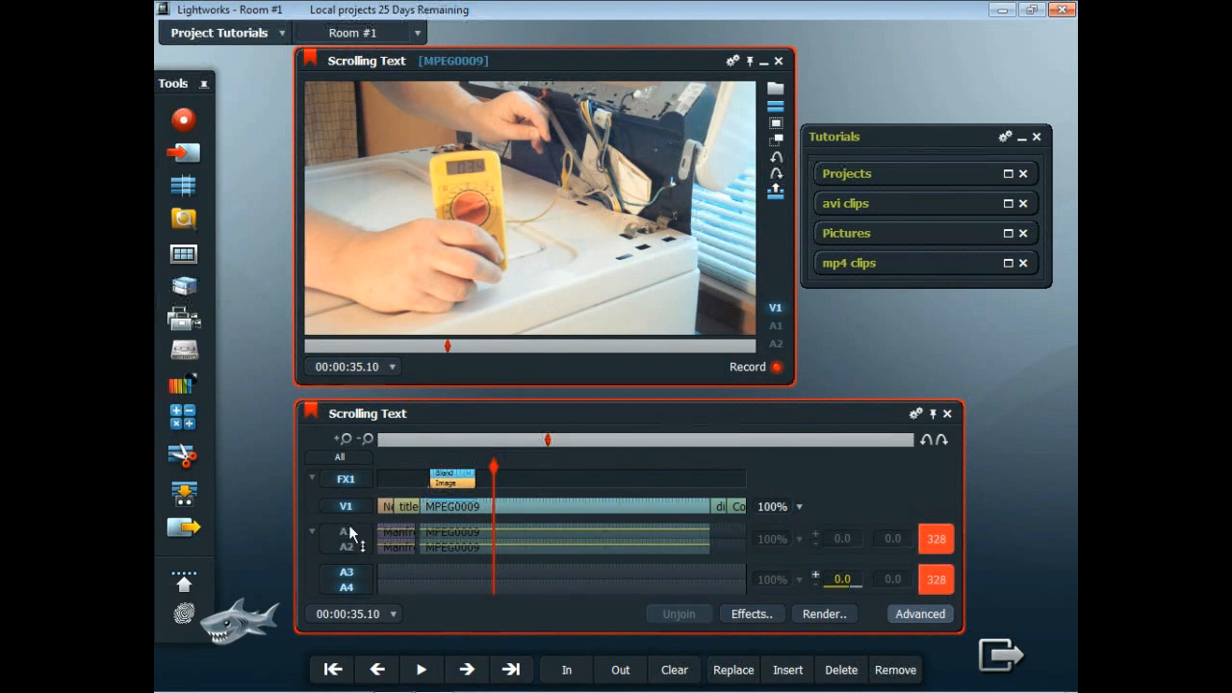
{"action": "left_click", "coordinate": [347, 585]}
{"action": "left_click", "coordinate": [566, 670]}
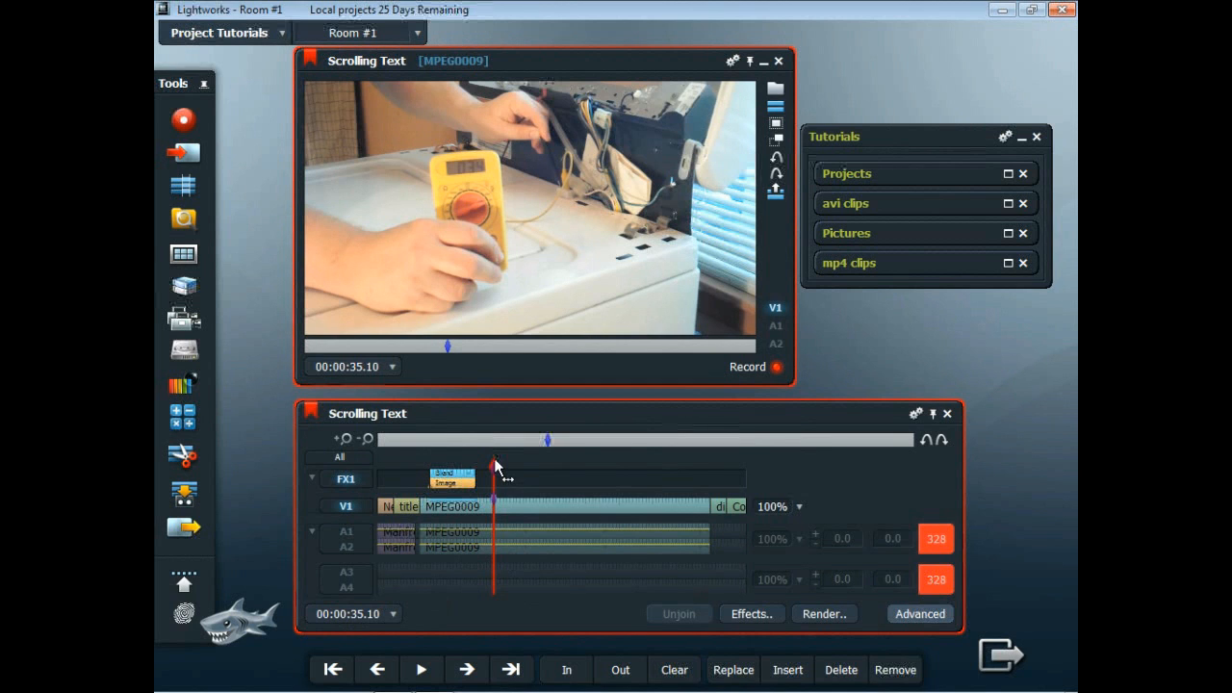
Mark the out point of the section at 00:00:45.10 on the Scrolling Text timeline.
{"action": "left_click_drag", "start_coordinate": [494, 464], "coordinate": [529, 466]}
{"action": "left_click", "coordinate": [378, 667]}
{"action": "left_click", "coordinate": [378, 667]}
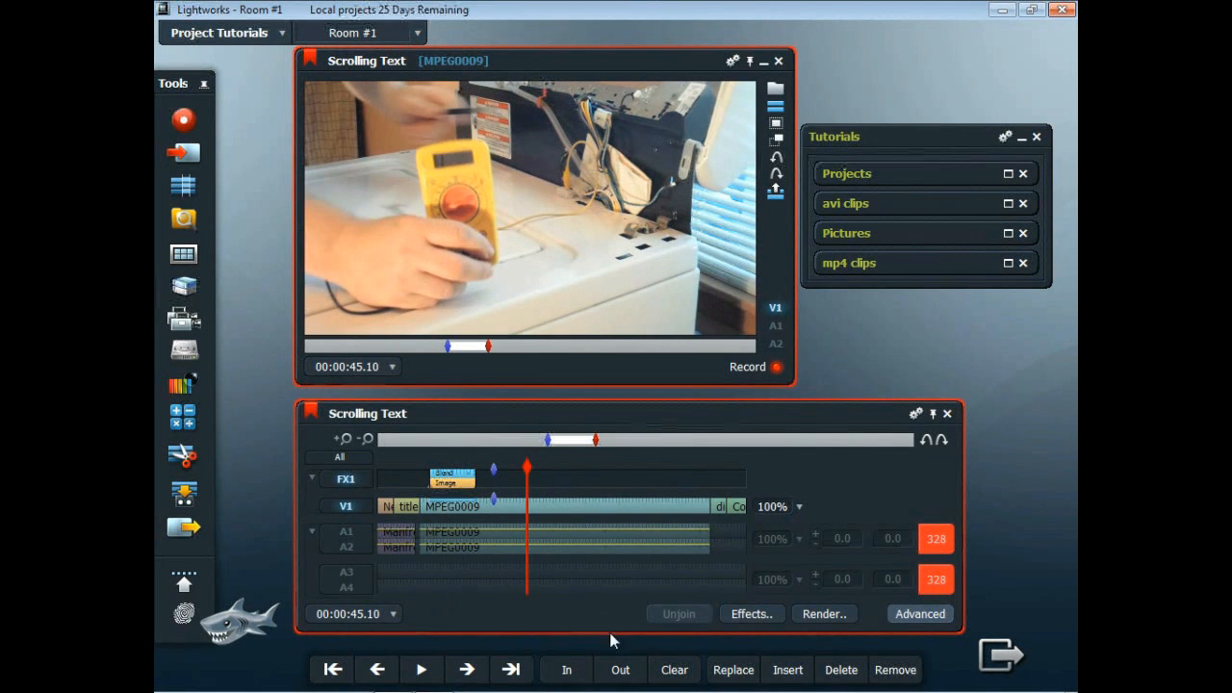
{"action": "left_click", "coordinate": [624, 671]}
Add the Image Key effect from the video Keying category to the marked section.
{"action": "left_click", "coordinate": [753, 617]}
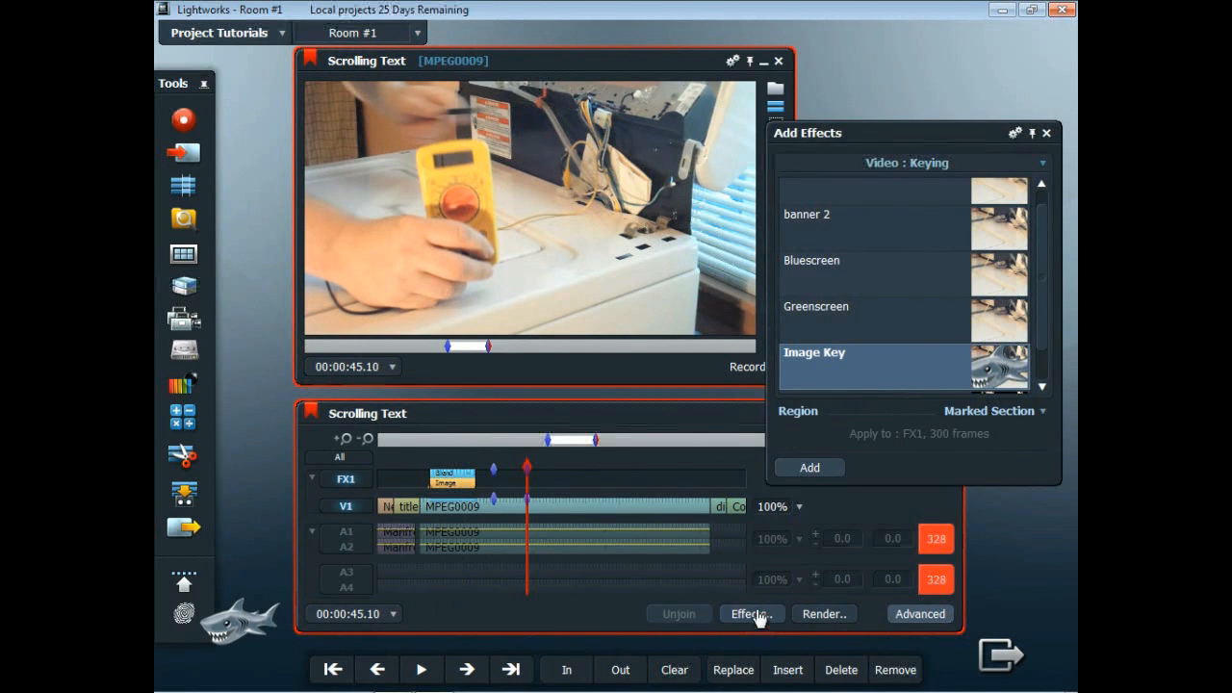
{"action": "left_click", "coordinate": [1018, 163]}
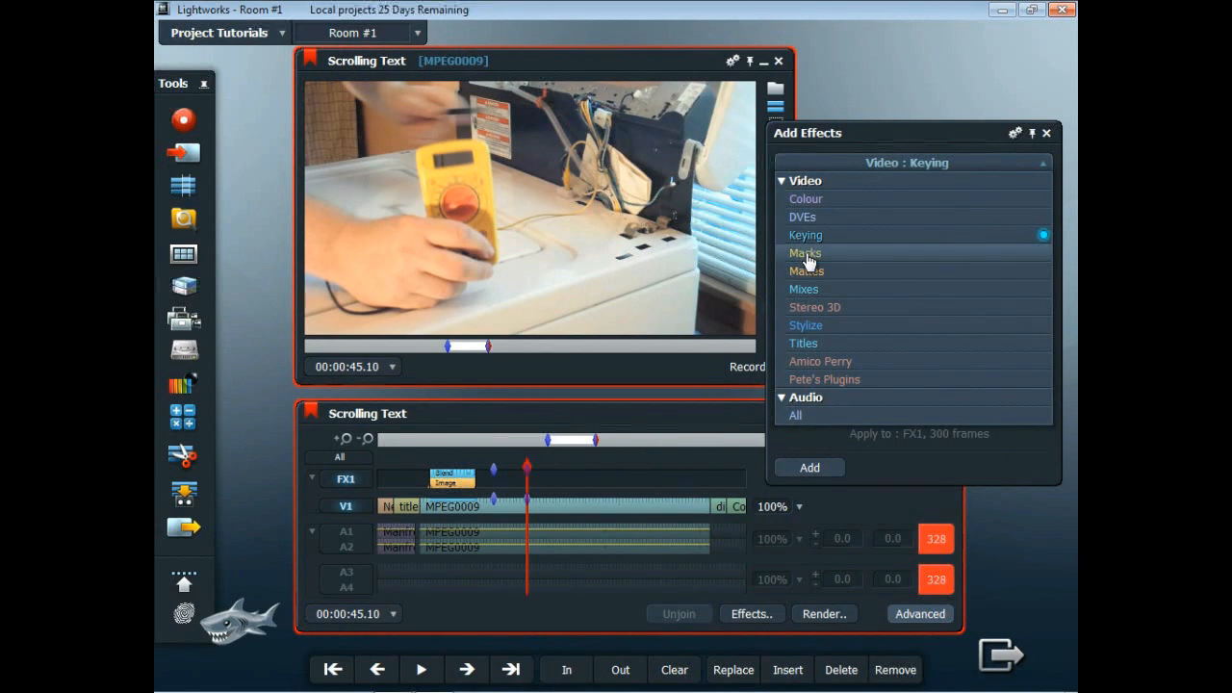
{"action": "left_click", "coordinate": [960, 241]}
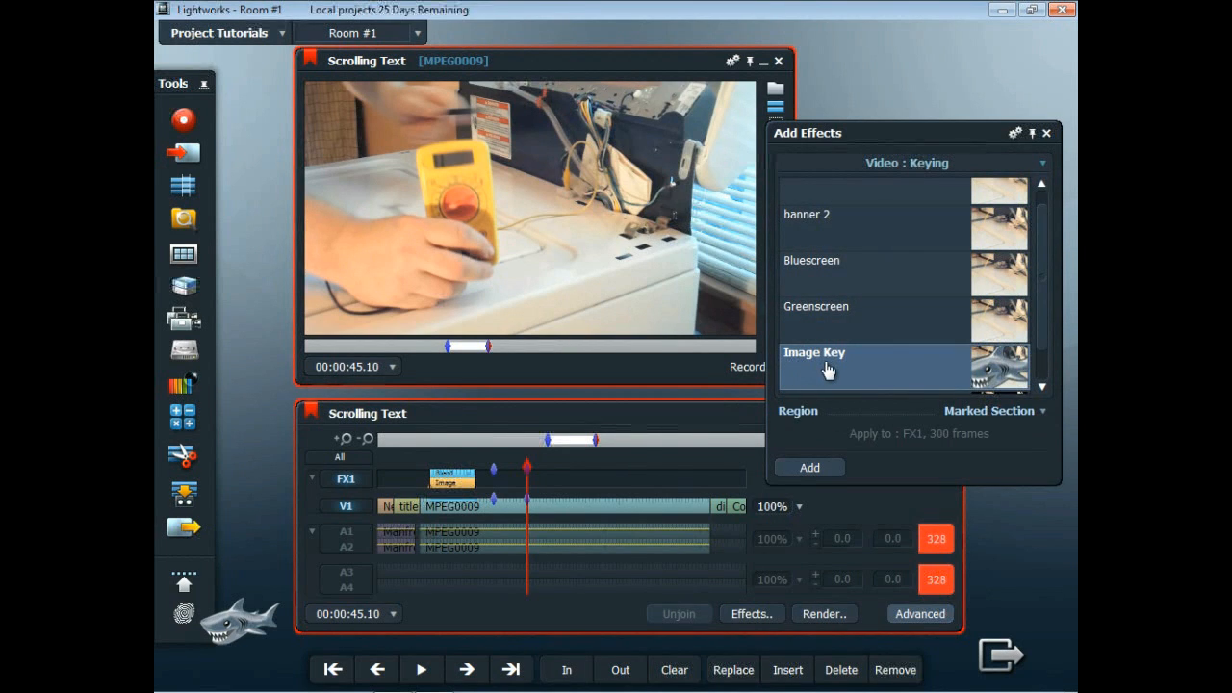
{"action": "left_click", "coordinate": [810, 468]}
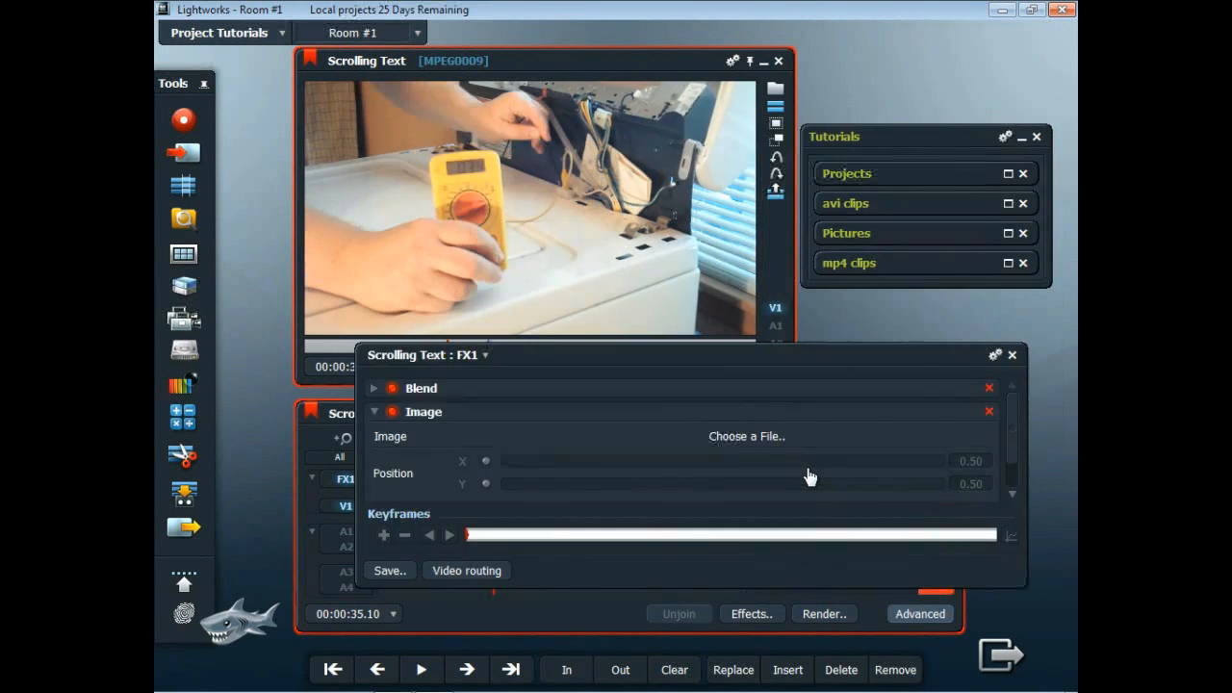
Load 2ND scroll.png as the Image Key's picture and move the effect settings so the banner stays in view.
{"action": "left_click_drag", "start_coordinate": [839, 364], "coordinate": [797, 152]}
{"action": "left_click", "coordinate": [698, 236]}
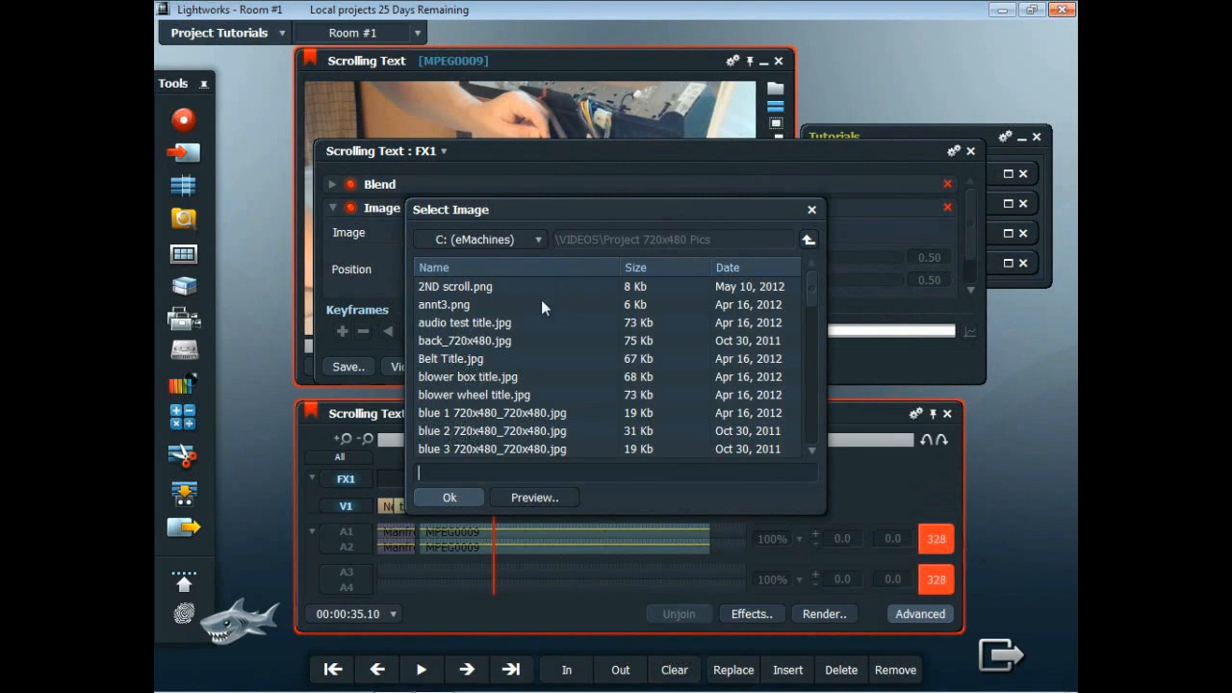
{"action": "left_click", "coordinate": [480, 286]}
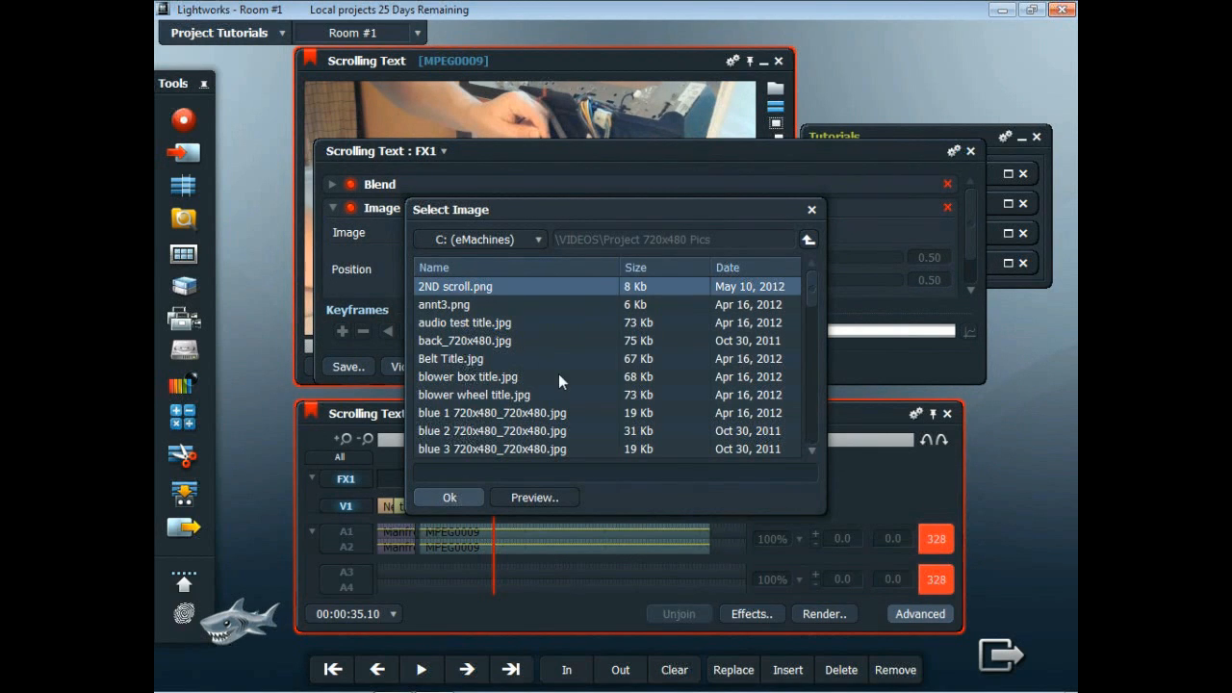
{"action": "left_click", "coordinate": [451, 497]}
{"action": "key", "text": "space"}
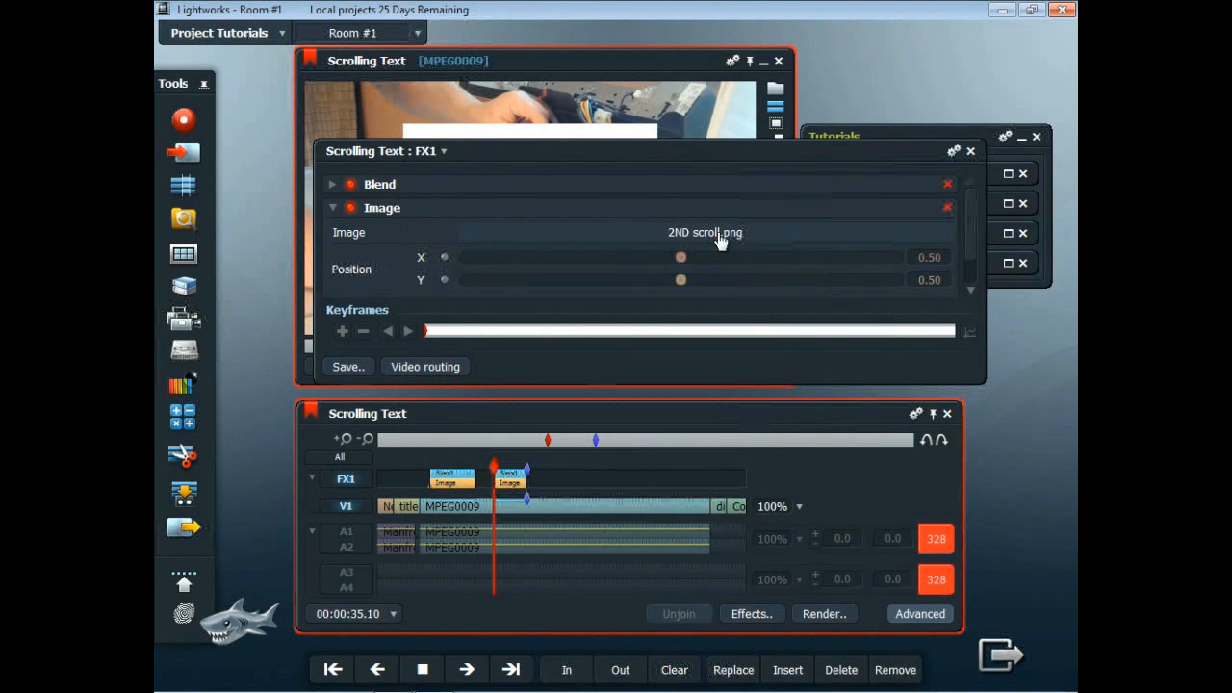
{"action": "left_click_drag", "start_coordinate": [707, 146], "coordinate": [699, 266]}
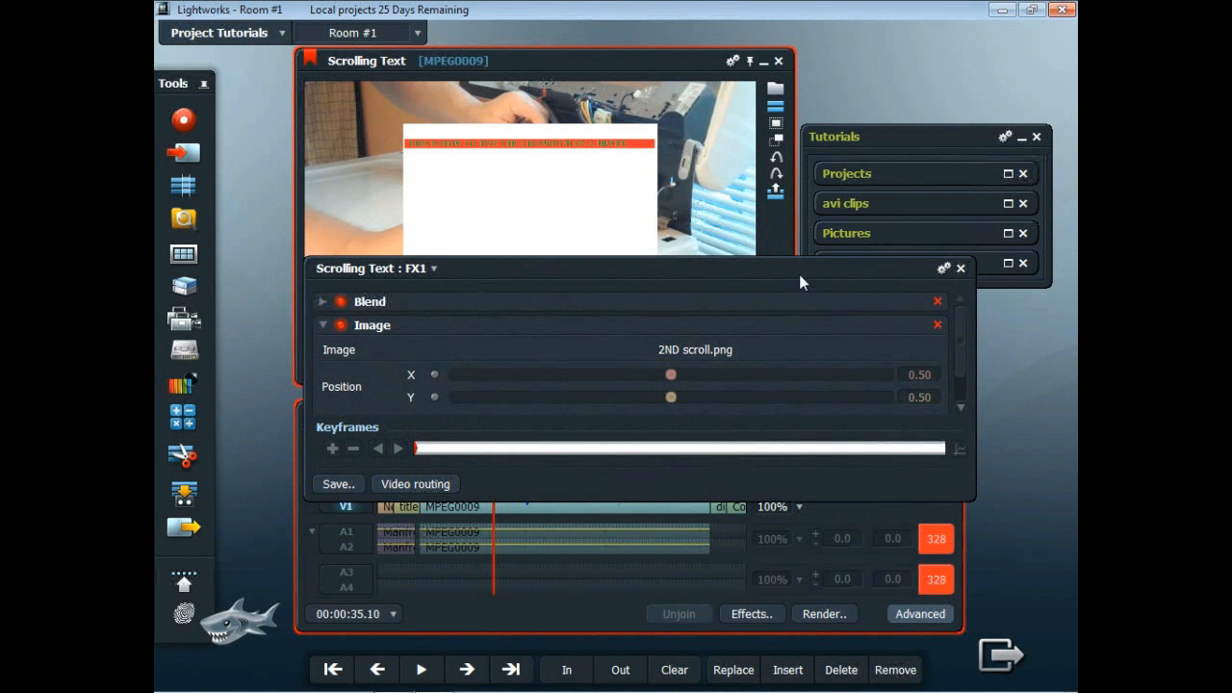
{"action": "left_click_drag", "start_coordinate": [801, 276], "coordinate": [846, 309]}
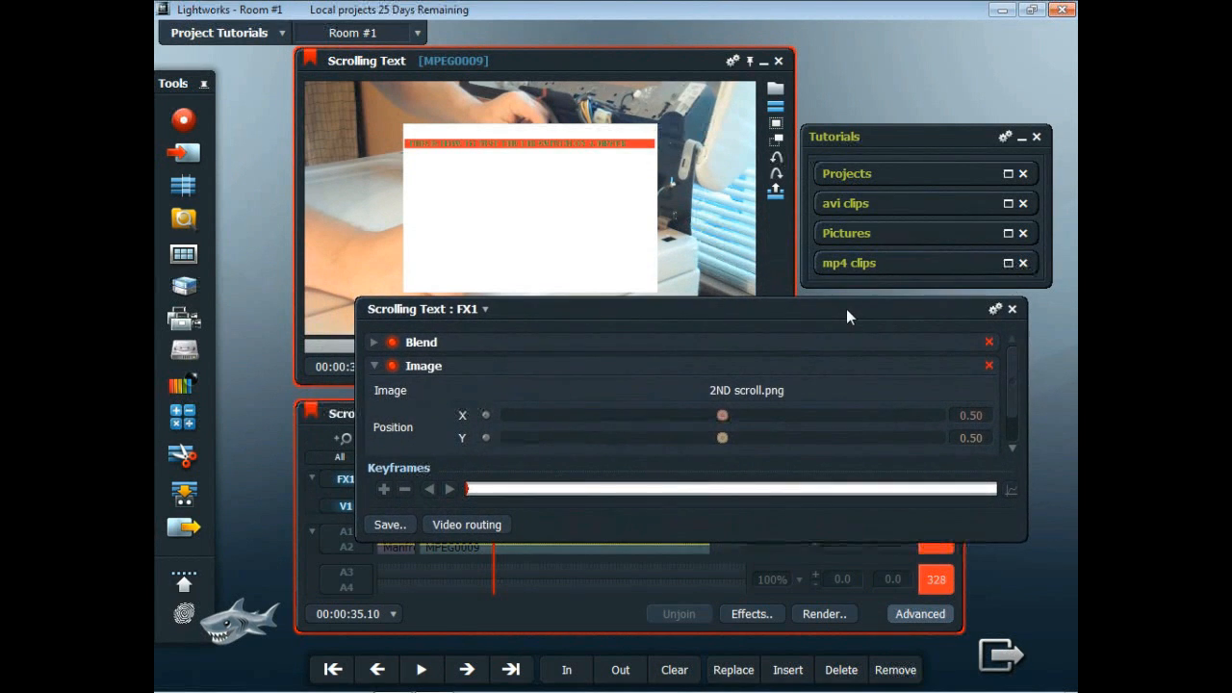
Enable keyframing for the image's X and Y position and its X and Y scale.
{"action": "left_click_drag", "start_coordinate": [1015, 404], "coordinate": [1013, 379]}
{"action": "left_click", "coordinate": [486, 415]}
{"action": "left_click", "coordinate": [486, 438]}
{"action": "left_click", "coordinate": [1016, 441]}
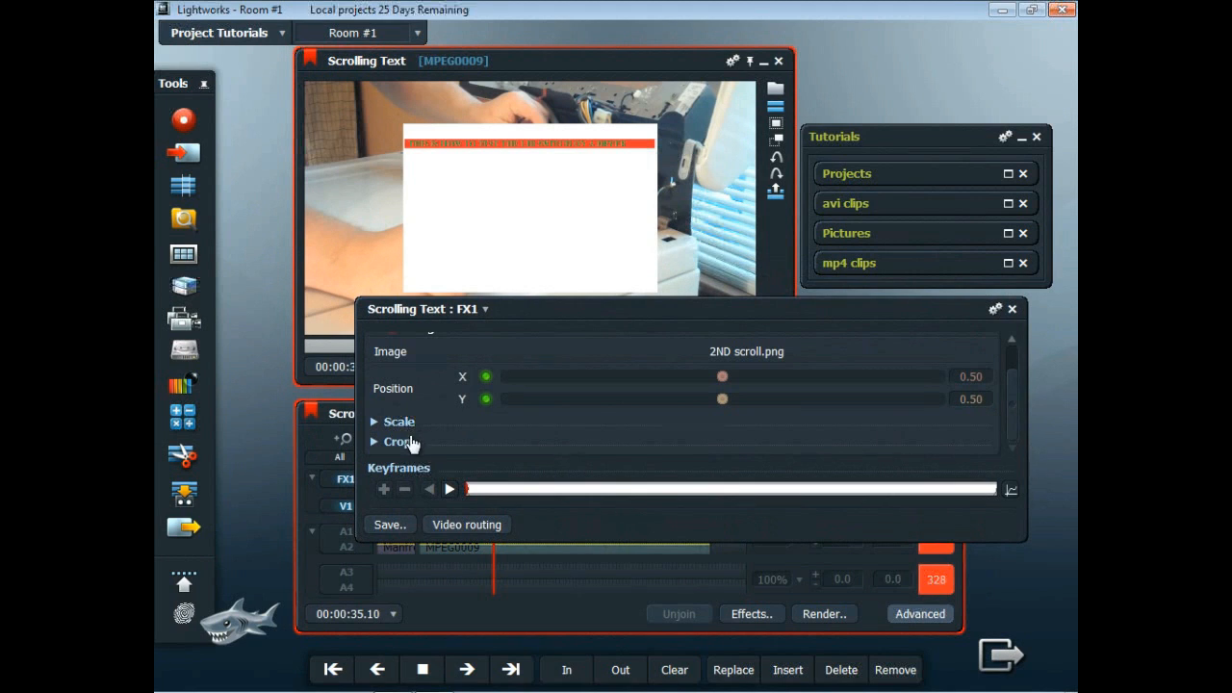
{"action": "left_click", "coordinate": [375, 424]}
{"action": "left_click", "coordinate": [493, 441]}
{"action": "left_click_drag", "start_coordinate": [1014, 405], "coordinate": [1014, 429]}
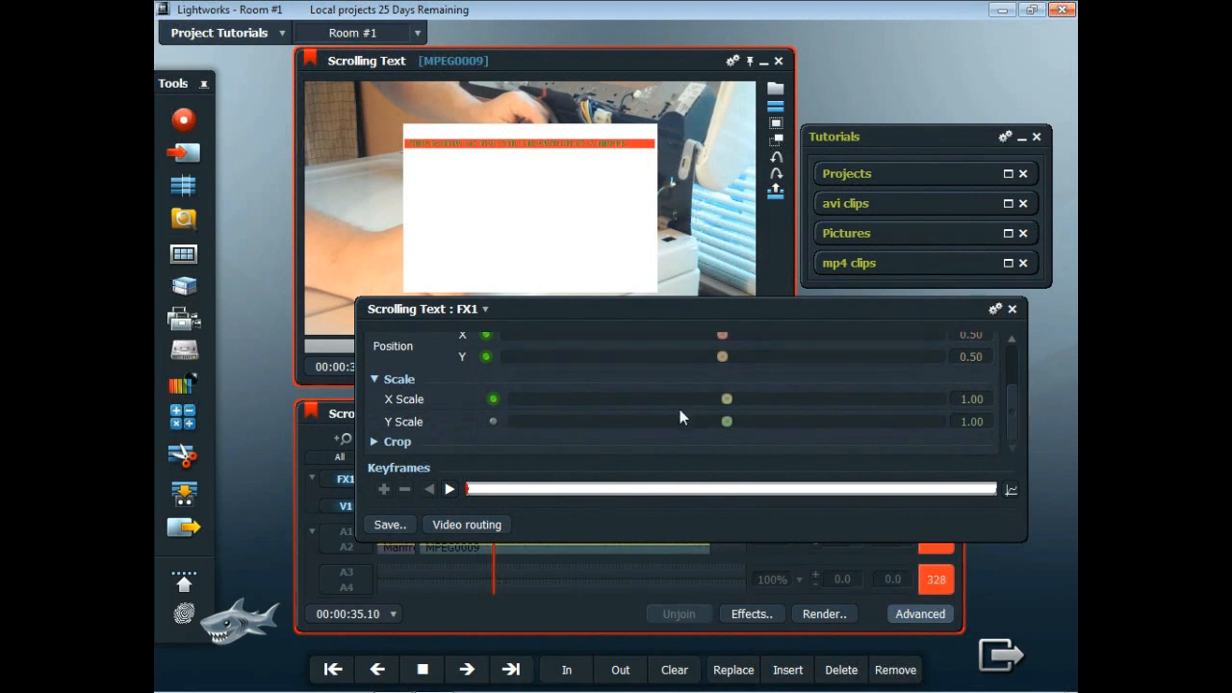
{"action": "left_click", "coordinate": [493, 421]}
Enable keyframing for the image's left, top, right and bottom crop.
{"action": "left_click", "coordinate": [374, 441]}
{"action": "left_click_drag", "start_coordinate": [1013, 409], "coordinate": [1014, 426]}
{"action": "left_click", "coordinate": [493, 374]}
{"action": "left_click", "coordinate": [492, 396]}
{"action": "left_click", "coordinate": [493, 419]}
{"action": "left_click", "coordinate": [493, 441]}
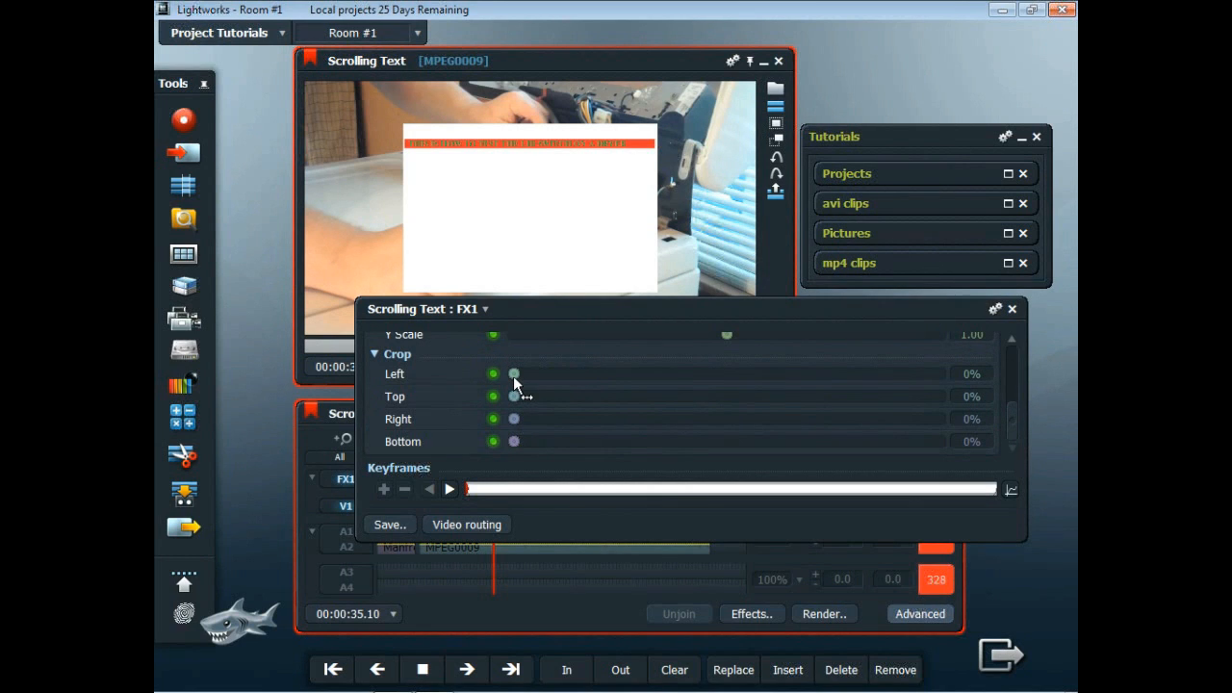
Crop the image to the red banner: left 0.64%, bottom 85.59%, top 9.32%, and a sliver off the right edge.
{"action": "left_click_drag", "start_coordinate": [513, 375], "coordinate": [516, 376]}
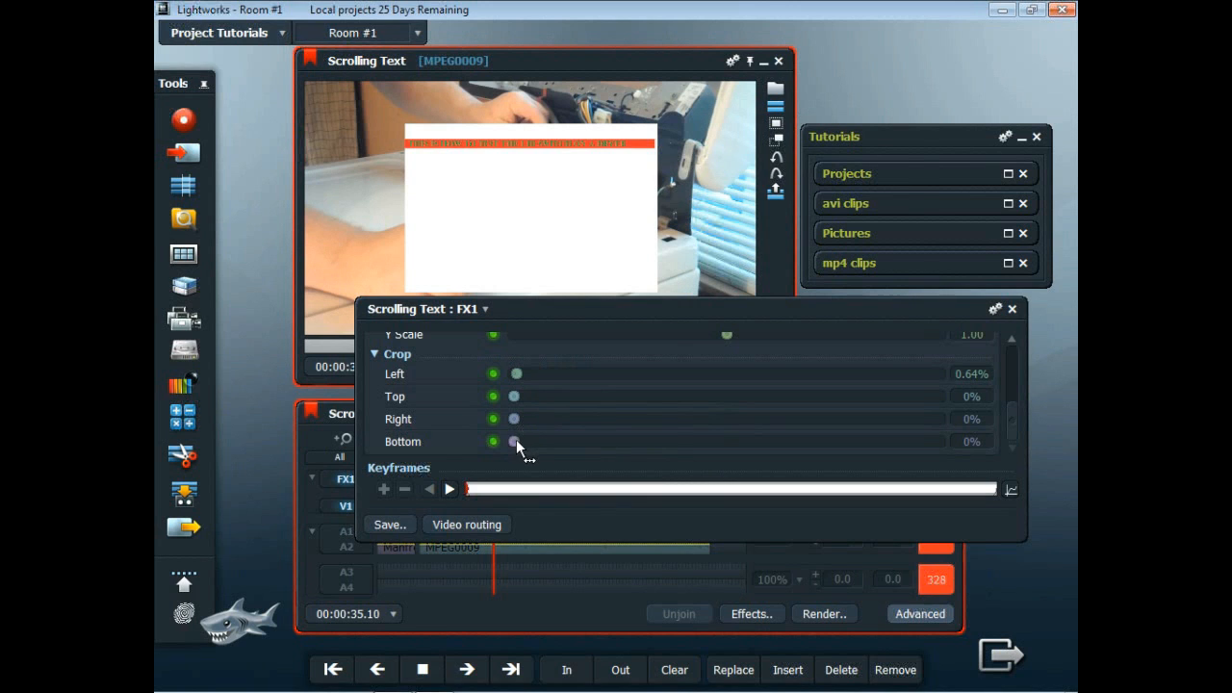
{"action": "left_click_drag", "start_coordinate": [517, 440], "coordinate": [879, 406]}
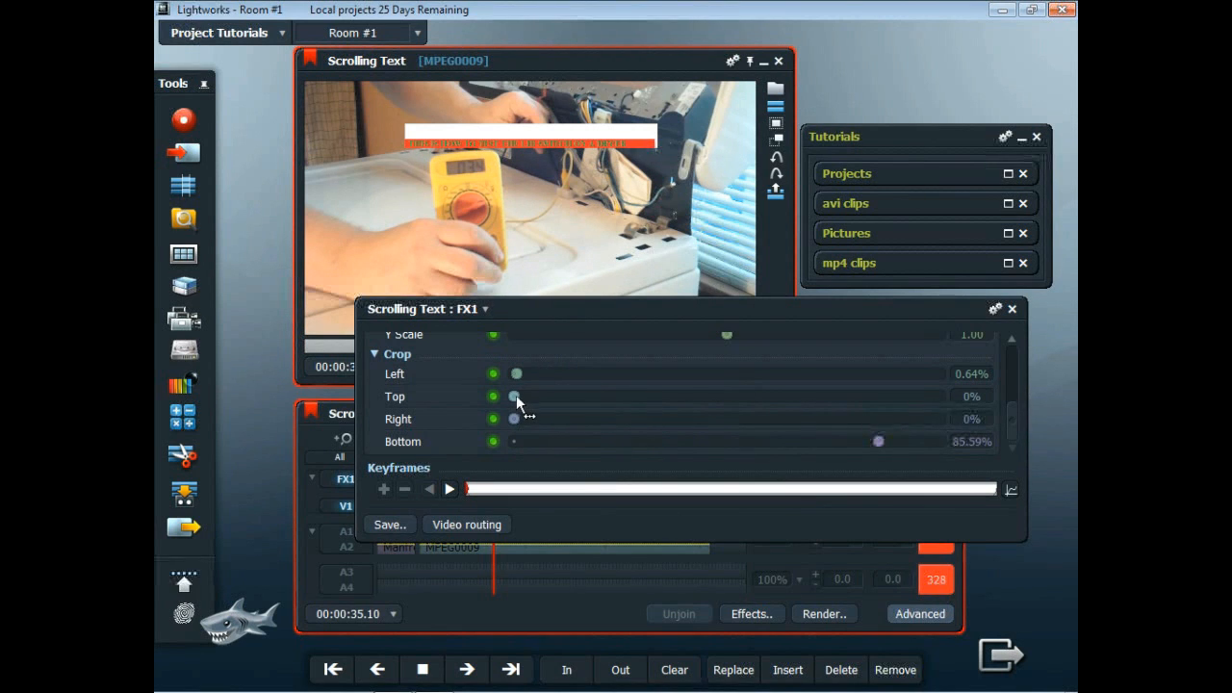
{"action": "left_click_drag", "start_coordinate": [513, 393], "coordinate": [554, 393]}
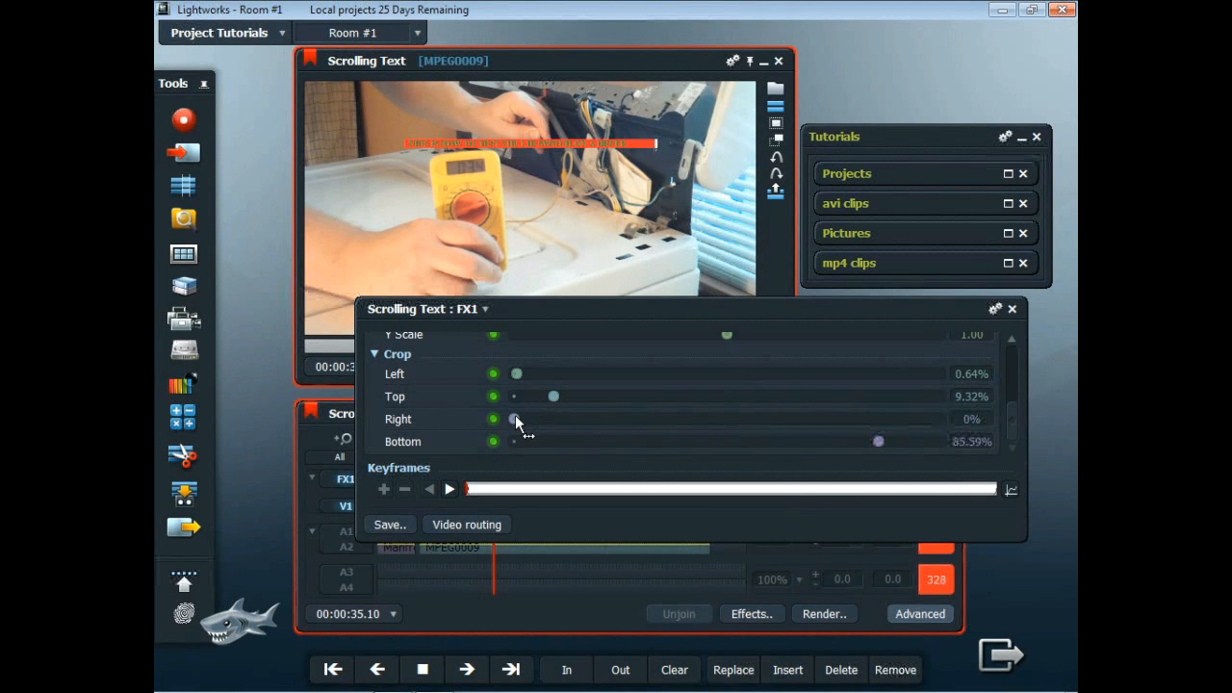
{"action": "left_click_drag", "start_coordinate": [514, 418], "coordinate": [519, 417]}
Scale the banner image at the start keyframe to X 1.91 and Y 1.67 so it spans the frame's width.
{"action": "left_click", "coordinate": [373, 354]}
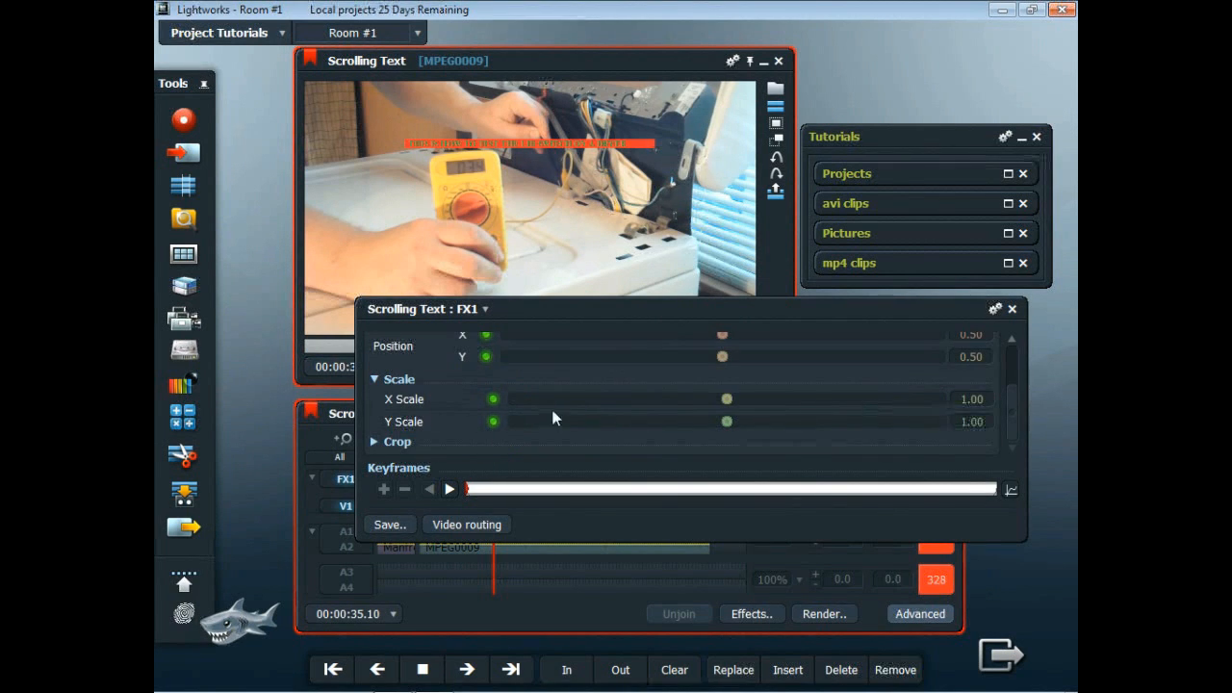
{"action": "left_click_drag", "start_coordinate": [727, 399], "coordinate": [834, 399]}
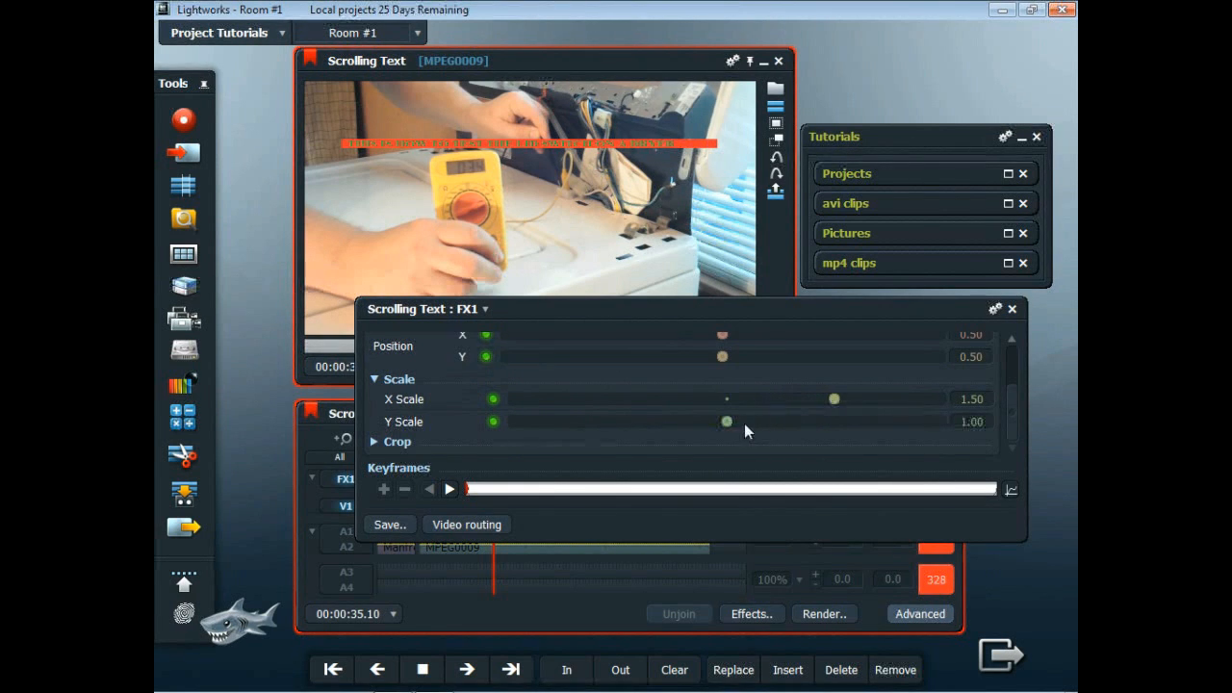
{"action": "left_click_drag", "start_coordinate": [724, 422], "coordinate": [853, 423]}
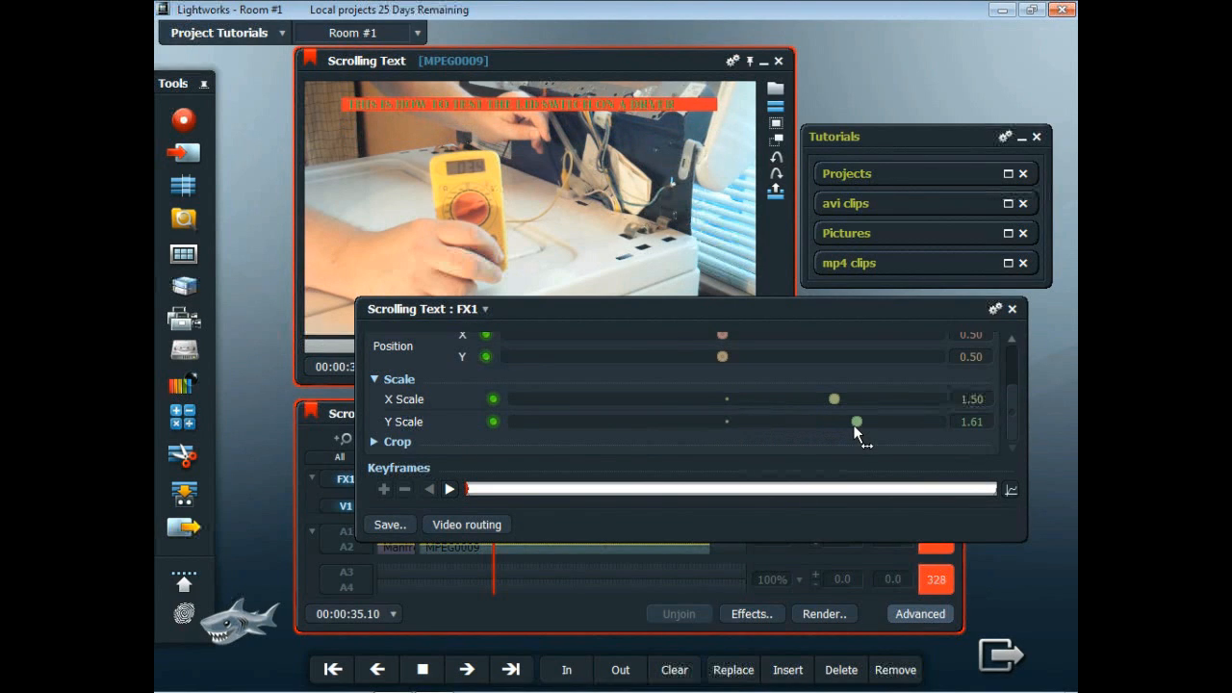
{"action": "left_click_drag", "start_coordinate": [835, 401], "coordinate": [854, 403]}
{"action": "left_click_drag", "start_coordinate": [864, 407], "coordinate": [919, 420]}
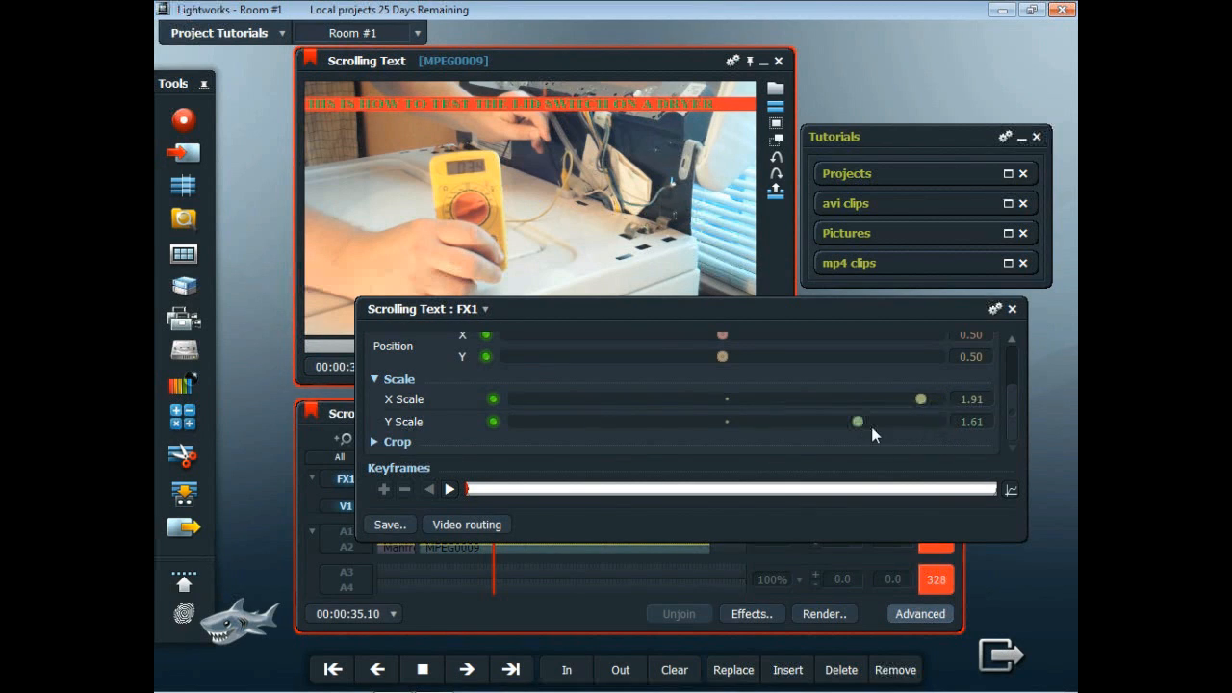
{"action": "left_click_drag", "start_coordinate": [857, 422], "coordinate": [870, 424]}
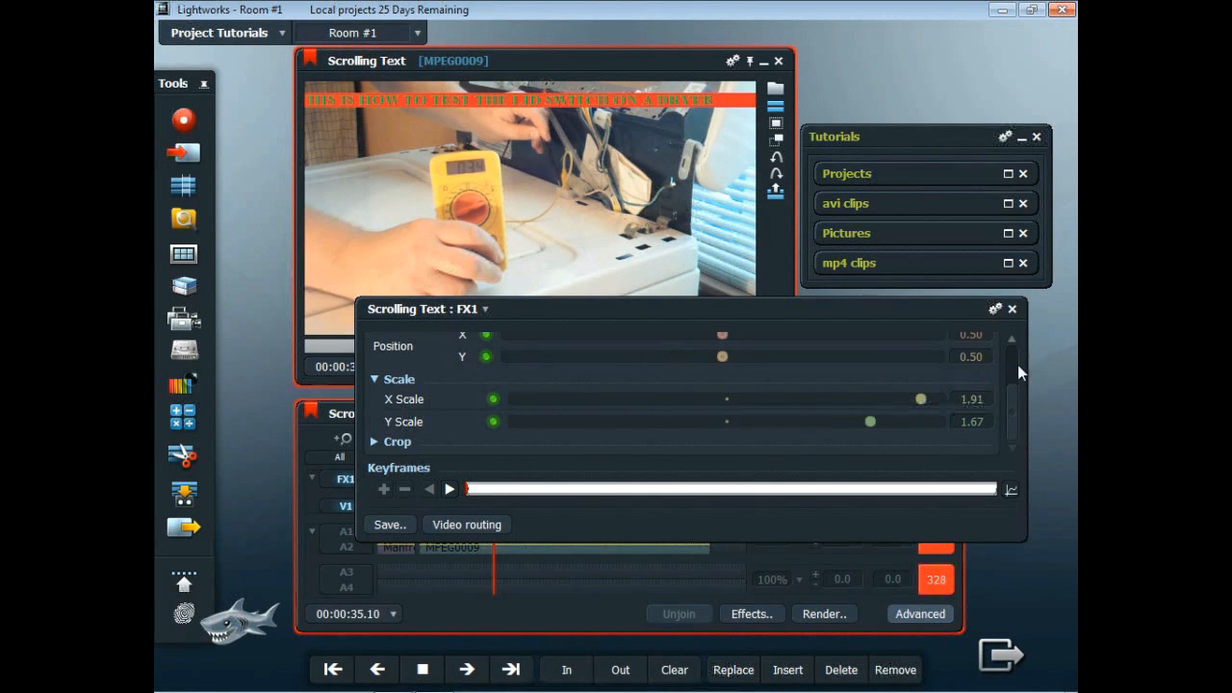
Position the banner just off the frame's lower right edge at the start keyframe: X 1.52, Y -0.39, keeping the effect settings clear of the preview.
{"action": "scroll", "coordinate": [1015, 360], "scroll_direction": "up", "scroll_amount": 3}
{"action": "left_click_drag", "start_coordinate": [724, 416], "coordinate": [868, 426]}
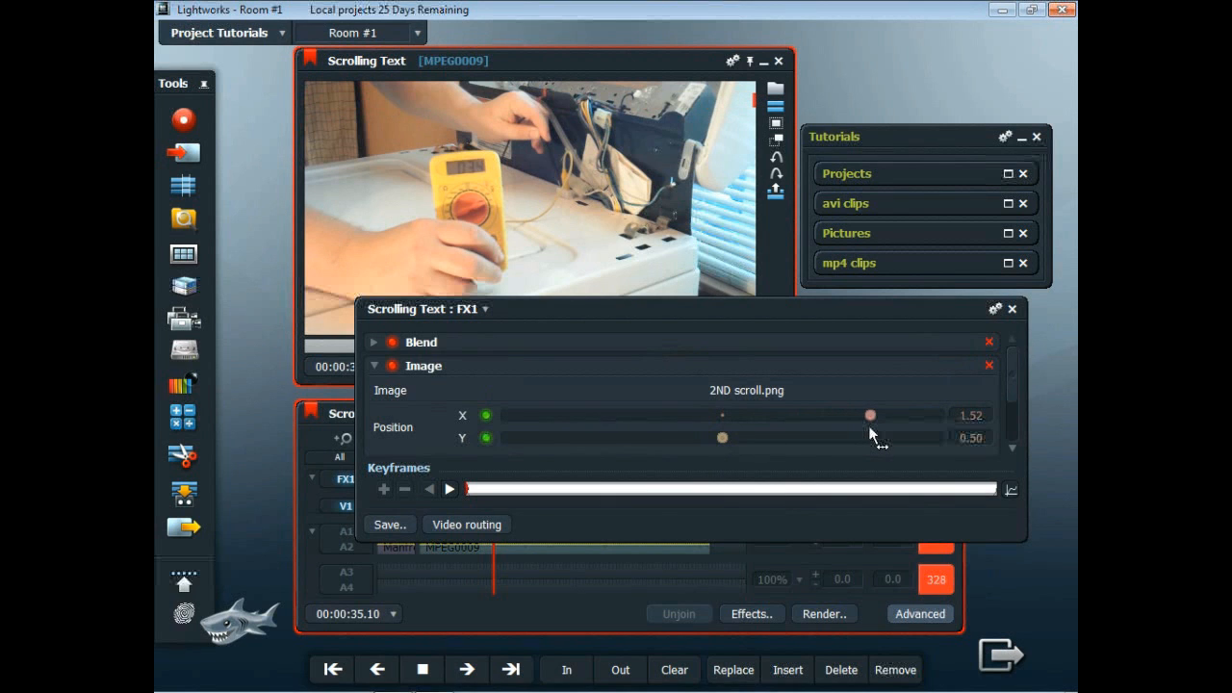
{"action": "left_click_drag", "start_coordinate": [707, 311], "coordinate": [700, 382]}
{"action": "left_click_drag", "start_coordinate": [714, 509], "coordinate": [587, 515]}
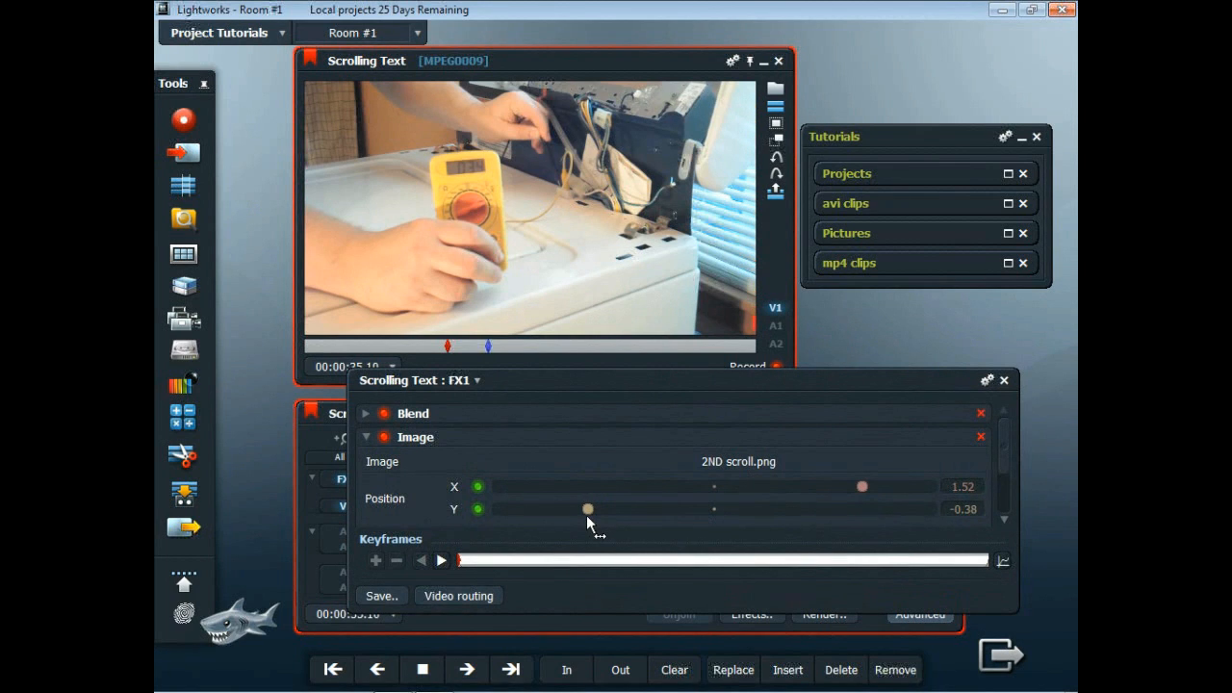
{"action": "left_click_drag", "start_coordinate": [585, 516], "coordinate": [590, 521]}
{"action": "left_click_drag", "start_coordinate": [765, 379], "coordinate": [782, 363]}
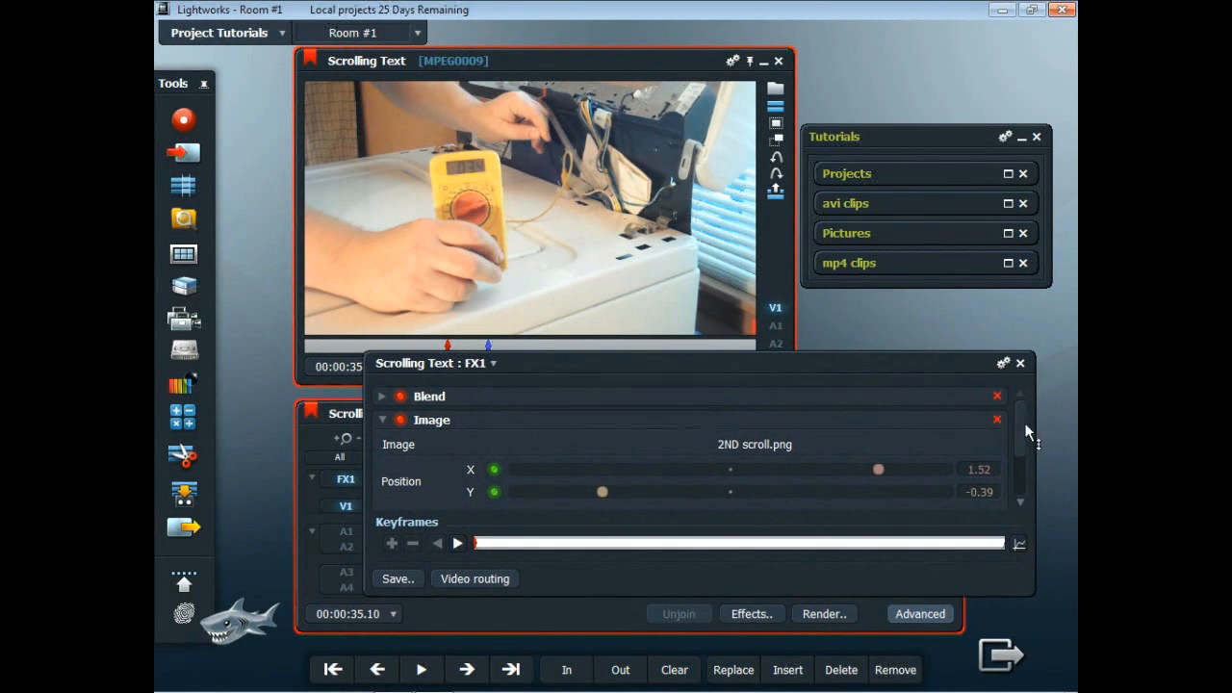
Go to the end keyframe and match the start keyframe's left crop of 0.64% and top crop of 9.32%.
{"action": "left_click_drag", "start_coordinate": [1022, 424], "coordinate": [1029, 465]}
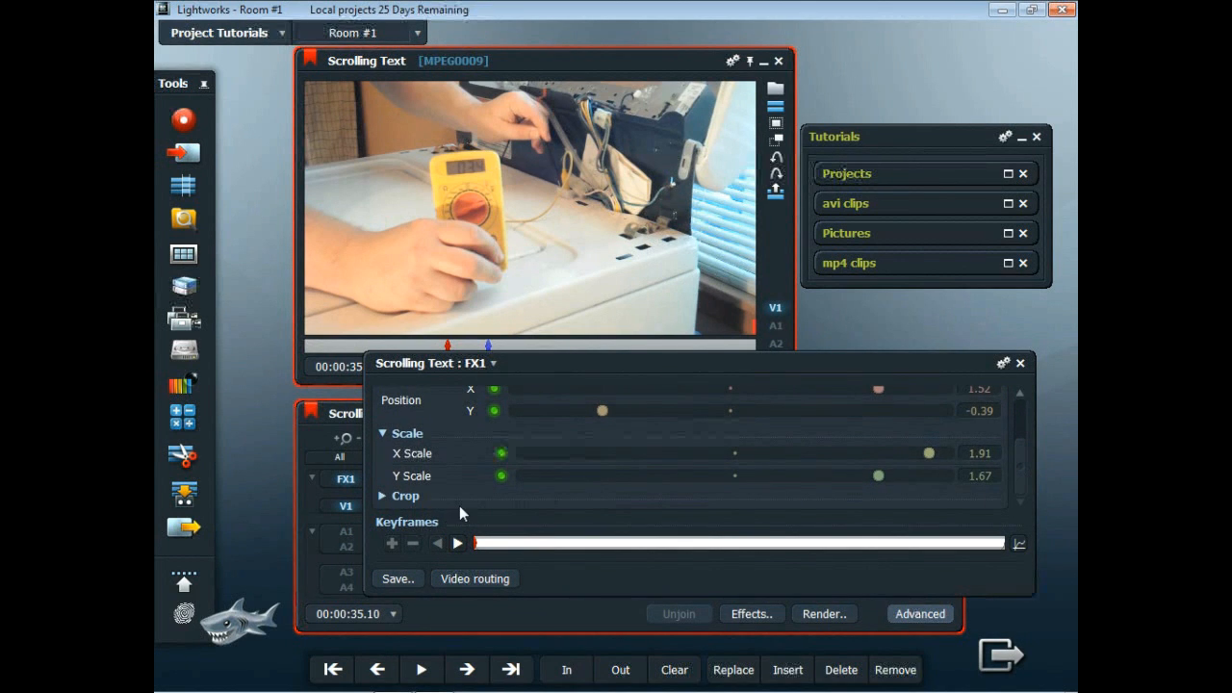
{"action": "left_click", "coordinate": [381, 497]}
{"action": "left_click_drag", "start_coordinate": [1018, 454], "coordinate": [1029, 484]}
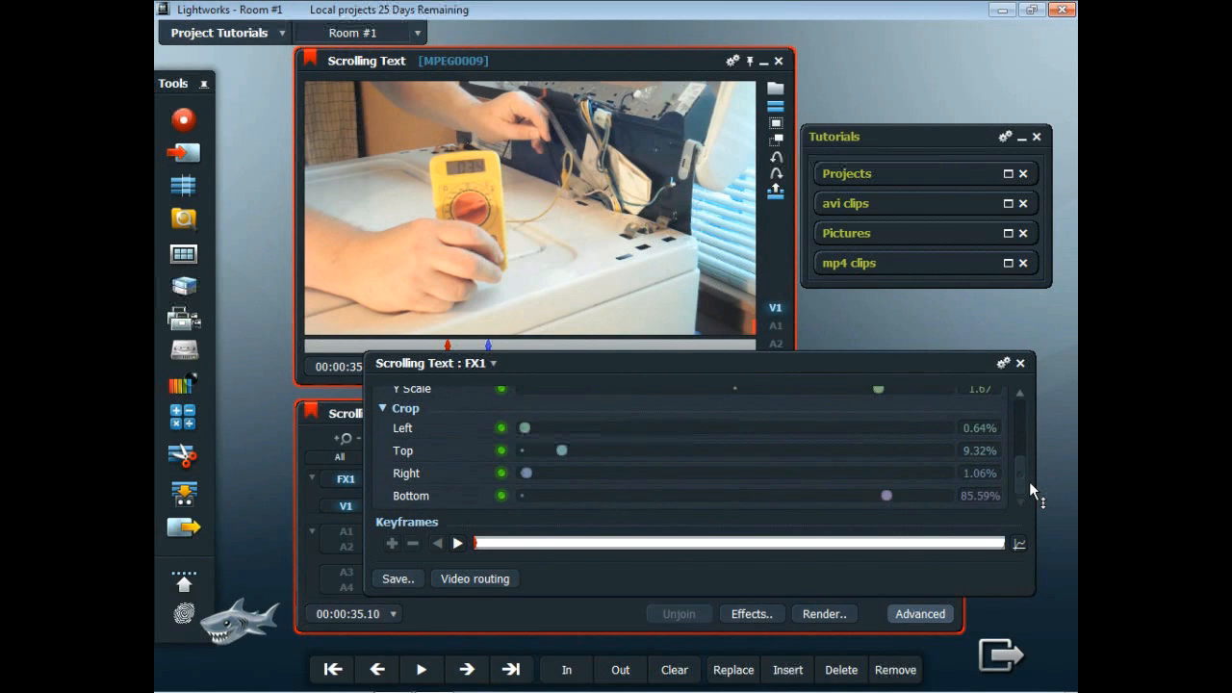
{"action": "key", "text": "space"}
{"action": "left_click", "coordinate": [456, 545]}
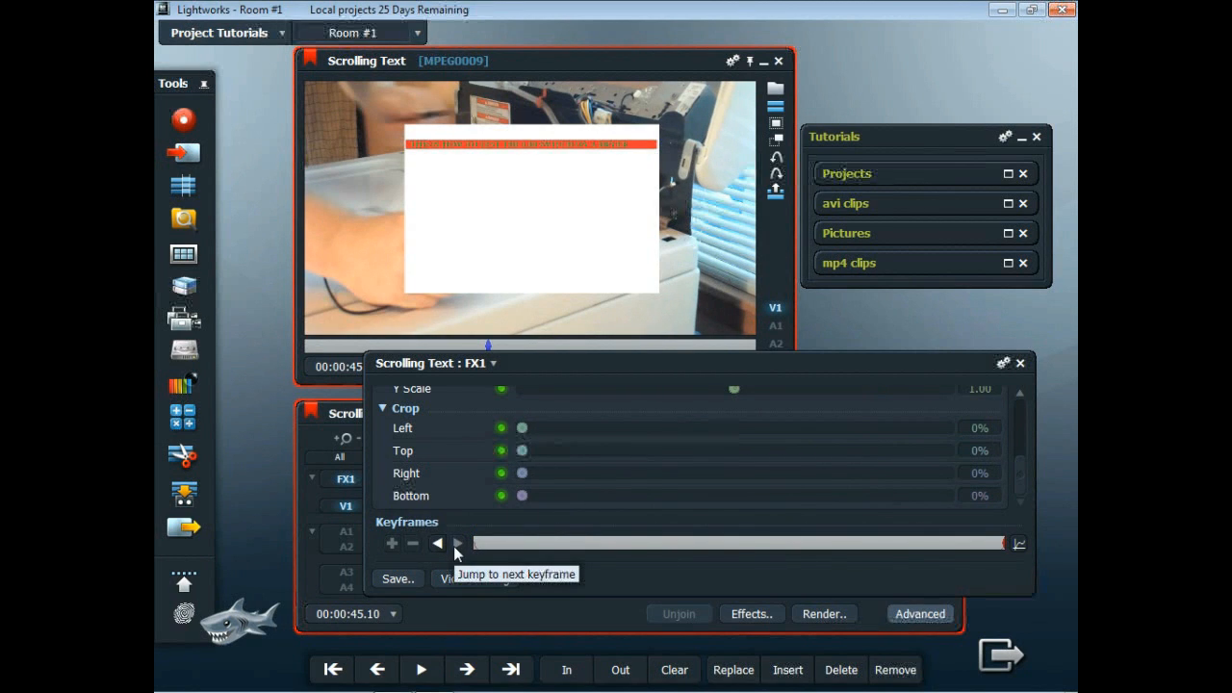
{"action": "left_click", "coordinate": [438, 545]}
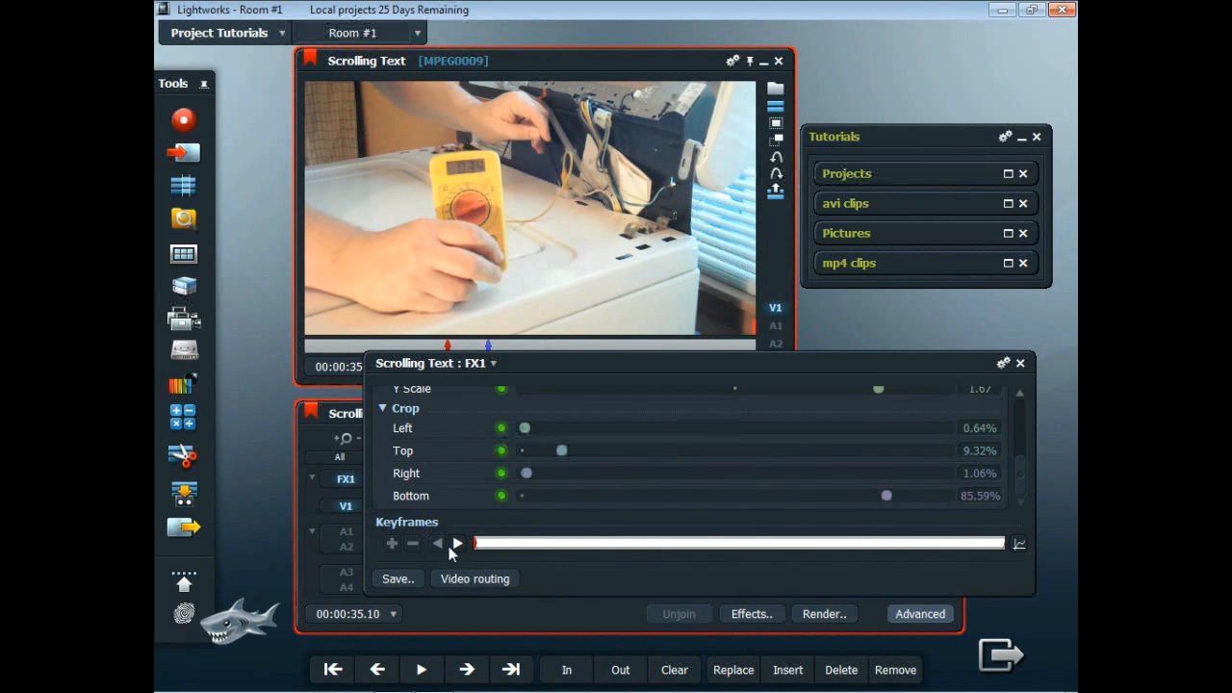
{"action": "left_click", "coordinate": [458, 545]}
{"action": "left_click_drag", "start_coordinate": [521, 427], "coordinate": [526, 432]}
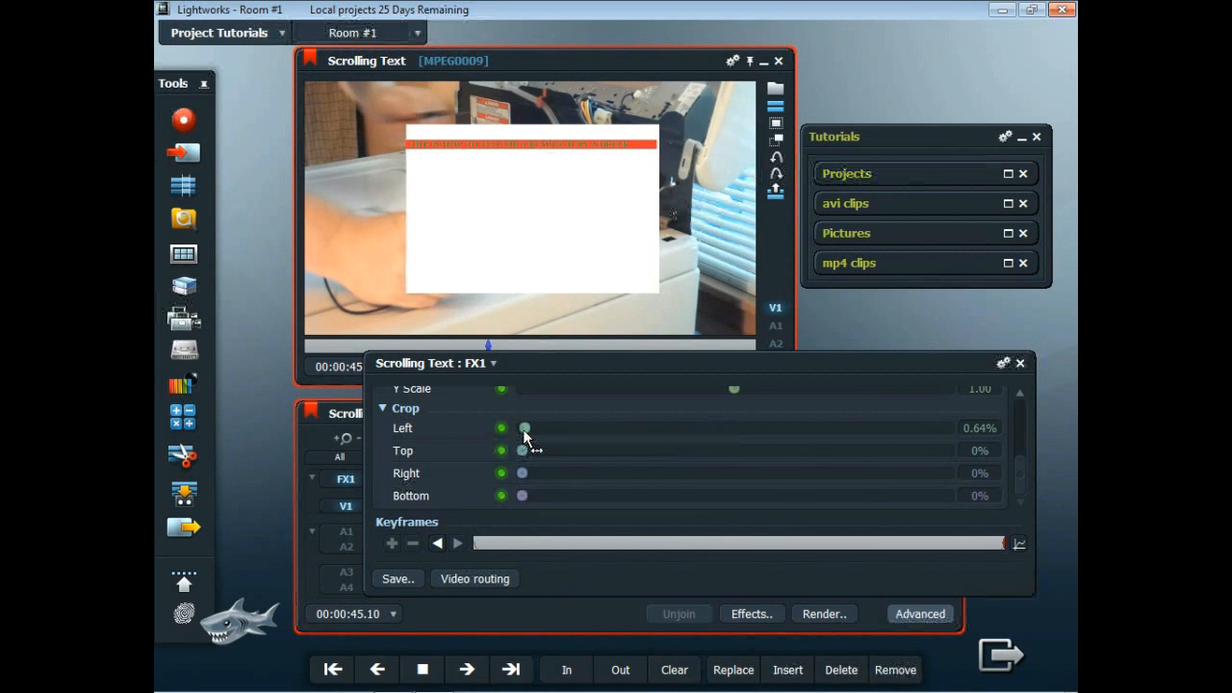
{"action": "left_click_drag", "start_coordinate": [521, 452], "coordinate": [560, 457]}
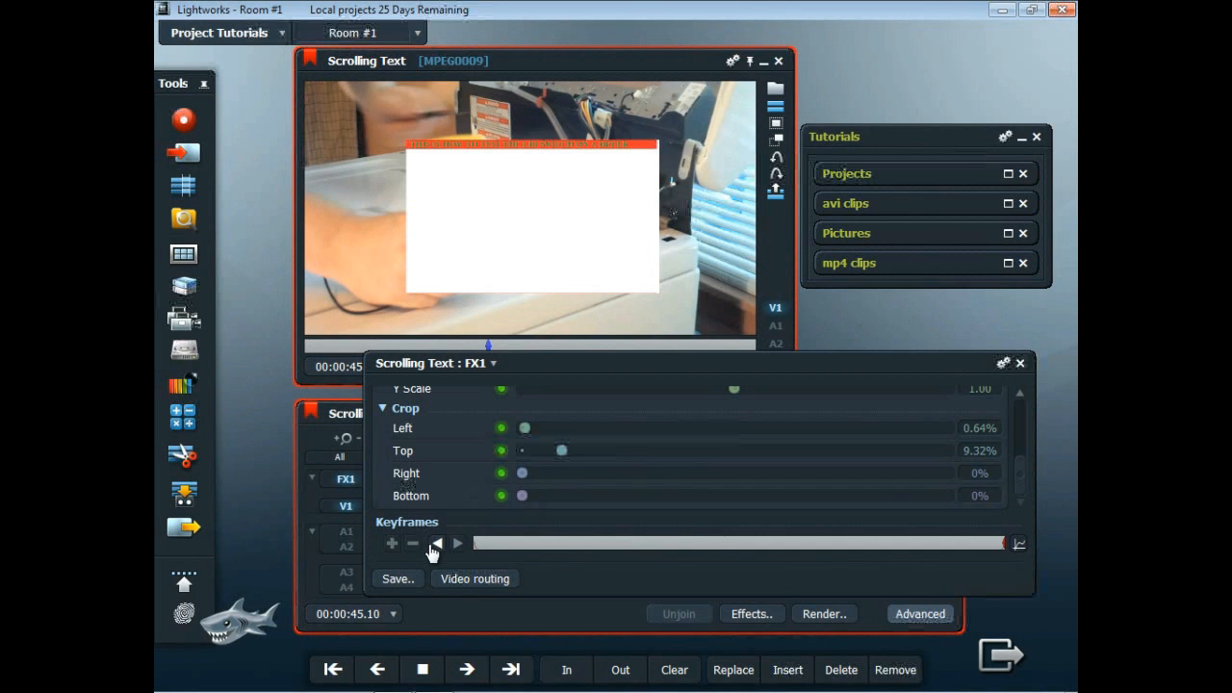
Check the start keyframe's crop values, and set the end keyframe's right crop to 1.06% and bottom crop to 85.59%.
{"action": "left_click", "coordinate": [437, 543]}
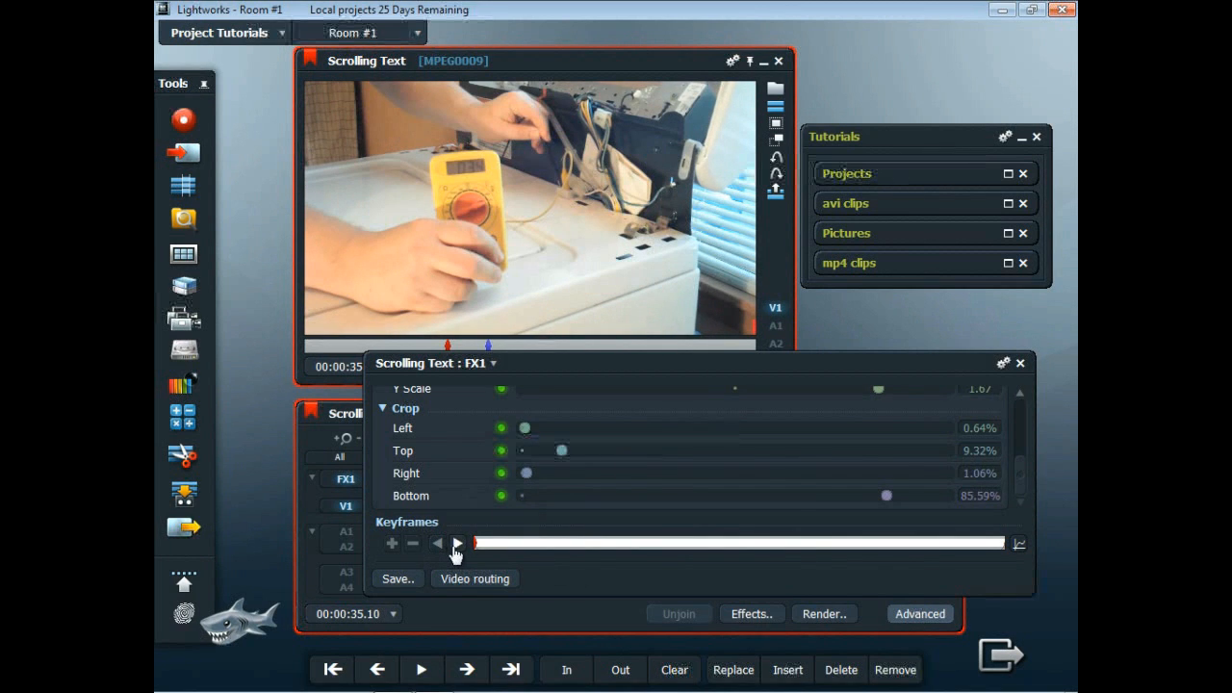
{"action": "left_click", "coordinate": [457, 543]}
{"action": "left_click_drag", "start_coordinate": [524, 473], "coordinate": [528, 473]}
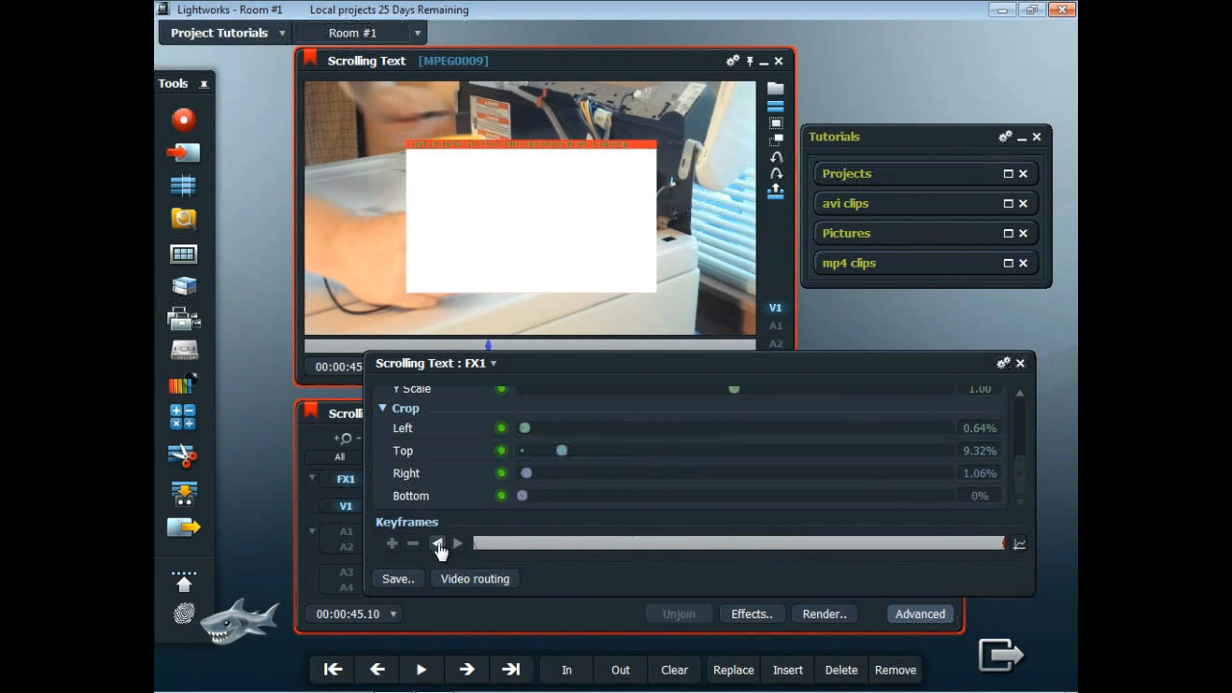
{"action": "left_click", "coordinate": [439, 544]}
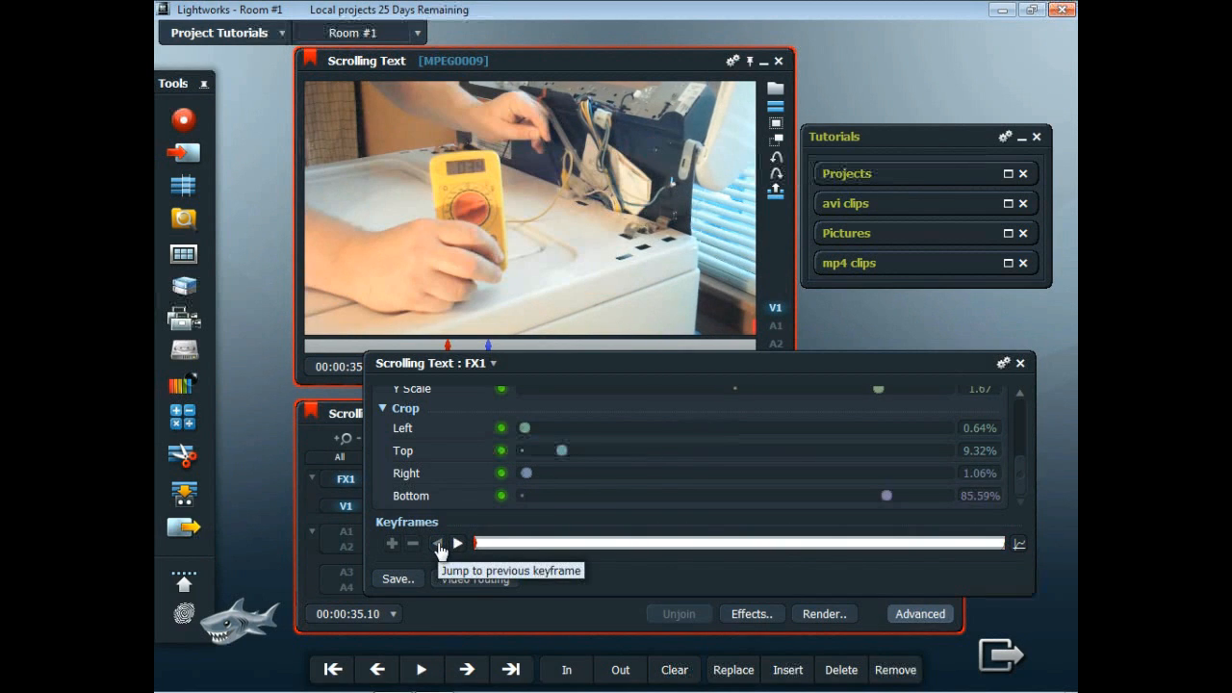
{"action": "left_click", "coordinate": [466, 544]}
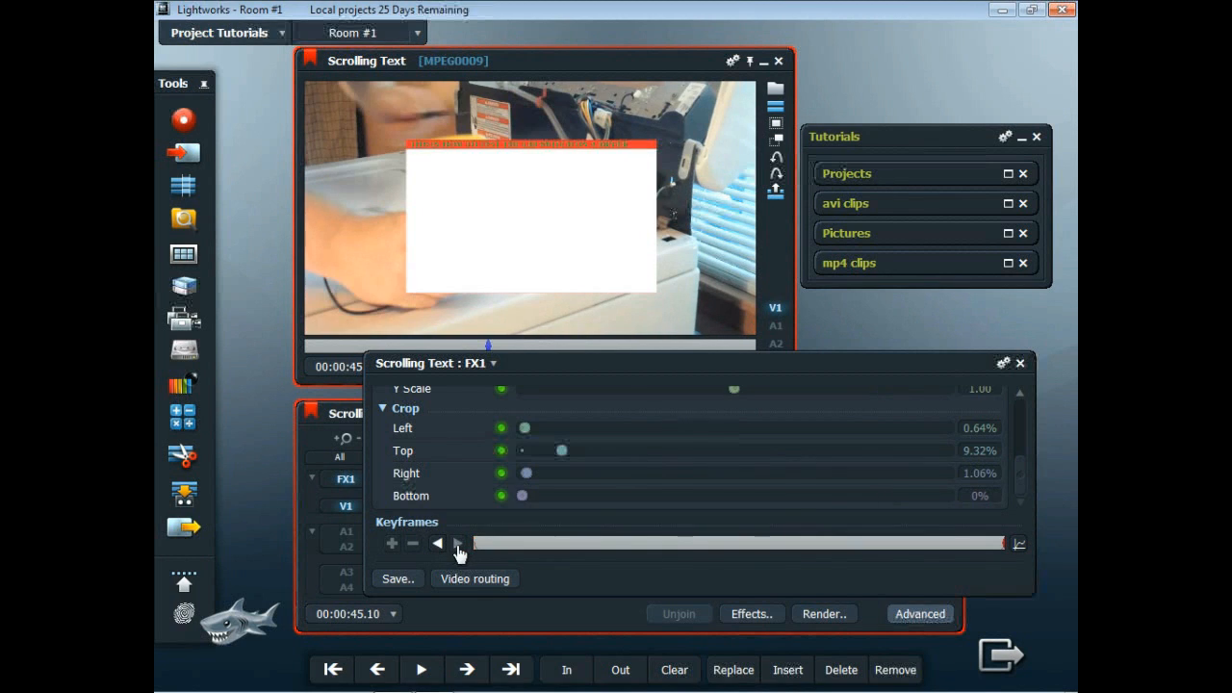
{"action": "left_click_drag", "start_coordinate": [568, 496], "coordinate": [888, 495]}
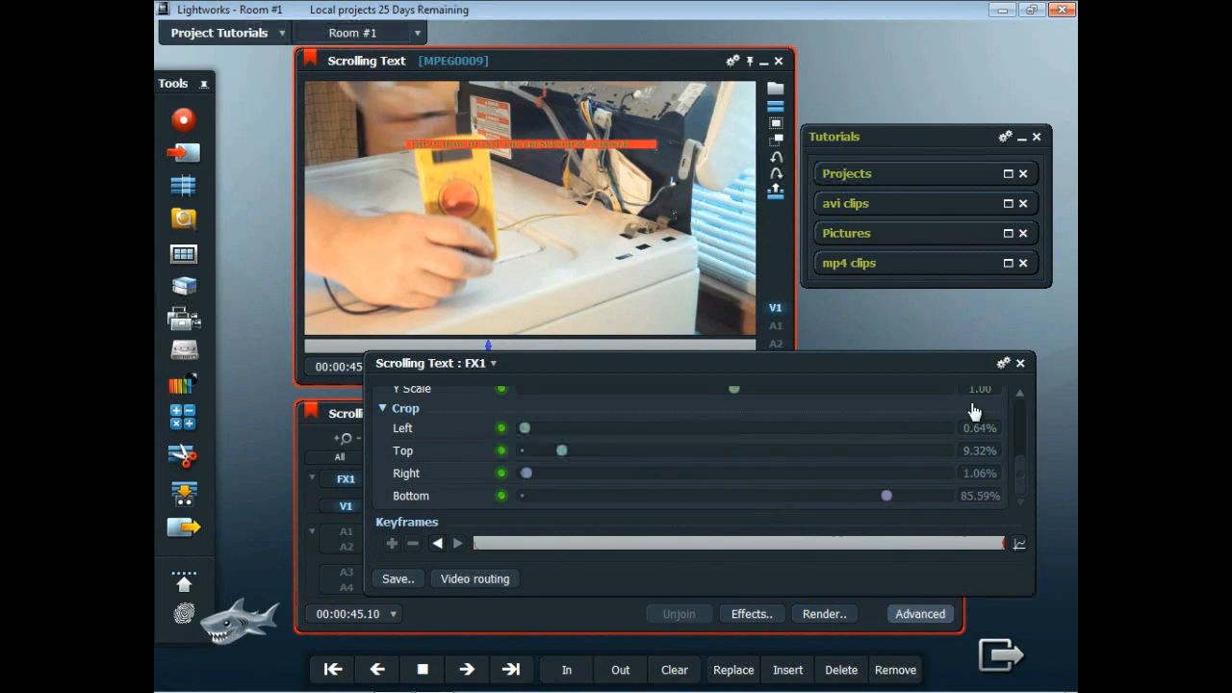
Compare the scale values at both keyframes and set the end keyframe's X scale to 1.91.
{"action": "left_click", "coordinate": [1023, 408]}
{"action": "left_click_drag", "start_coordinate": [1021, 424], "coordinate": [1020, 433]}
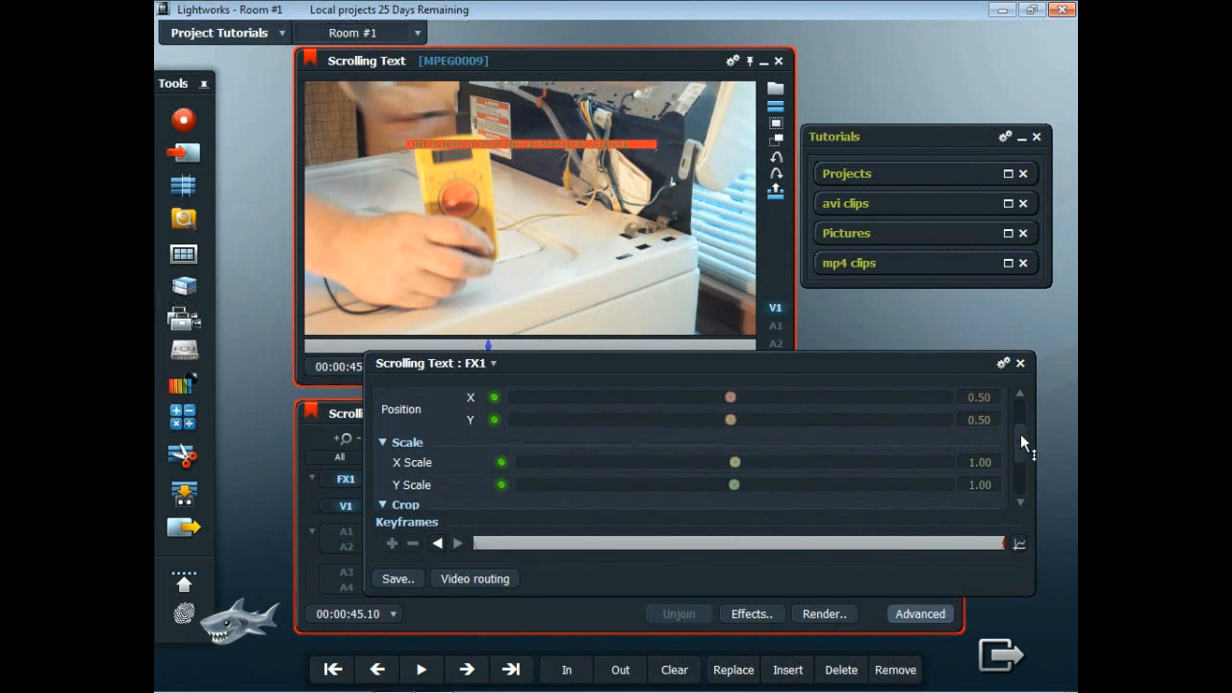
{"action": "left_click", "coordinate": [439, 545]}
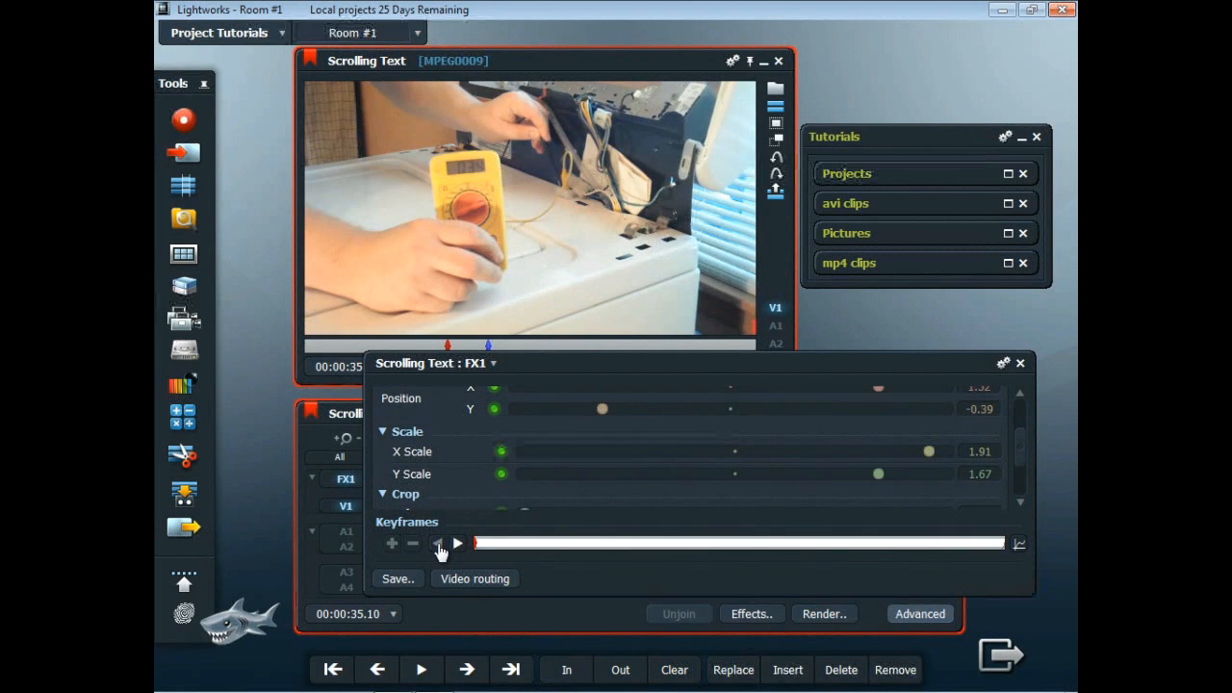
{"action": "left_click", "coordinate": [458, 545]}
{"action": "left_click", "coordinate": [977, 450]}
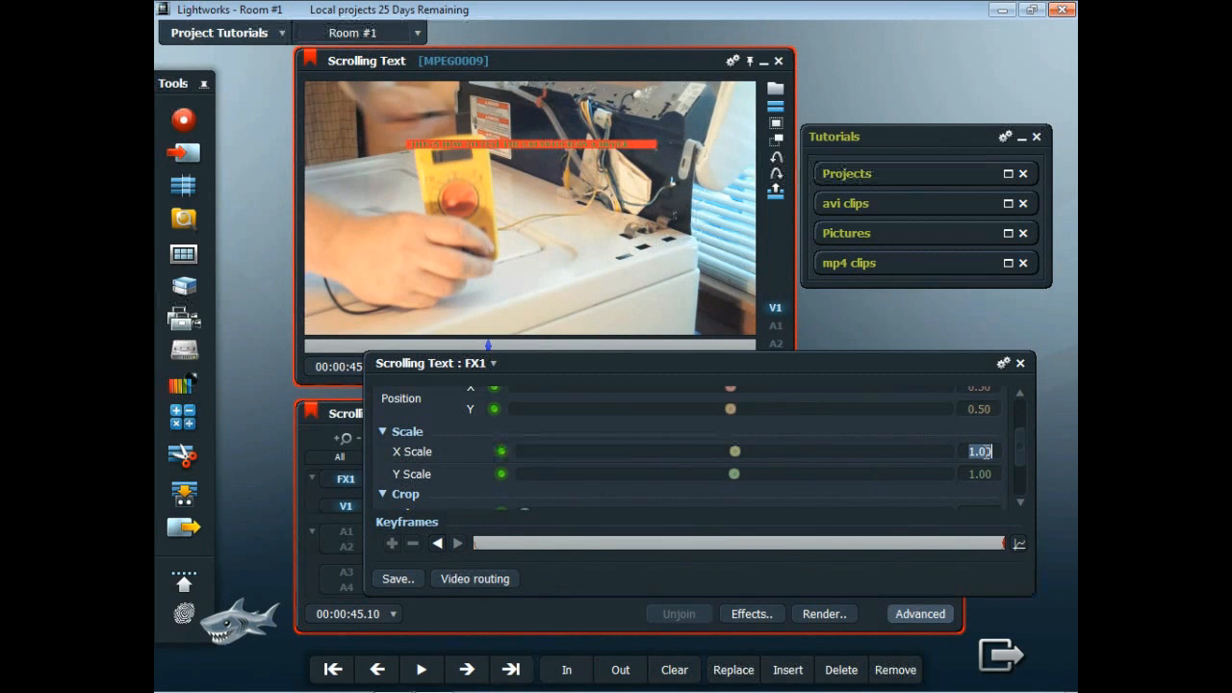
{"action": "type", "text": "1.11"}
Match the end keyframe's Y scale and Y position to the start keyframe: scale 1.67, position -0.39.
{"action": "left_click", "coordinate": [978, 474]}
{"action": "type", "text": "1.61"}
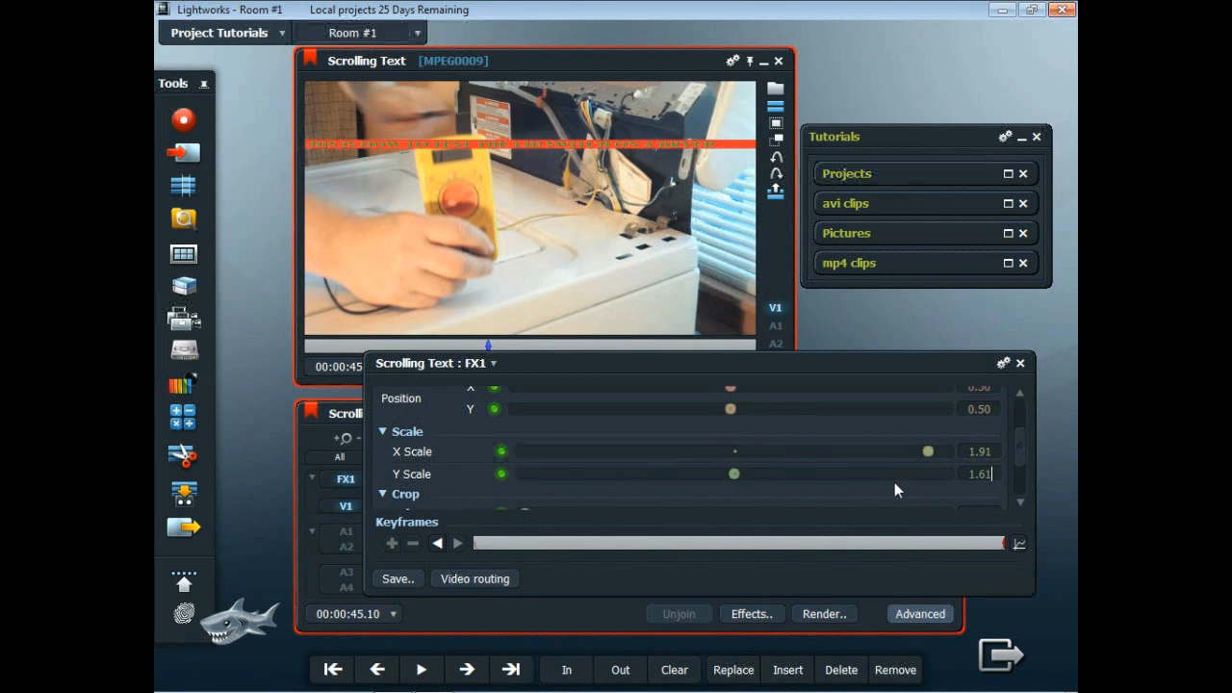
{"action": "scroll", "coordinate": [800, 382], "scroll_direction": "down", "scroll_amount": 1}
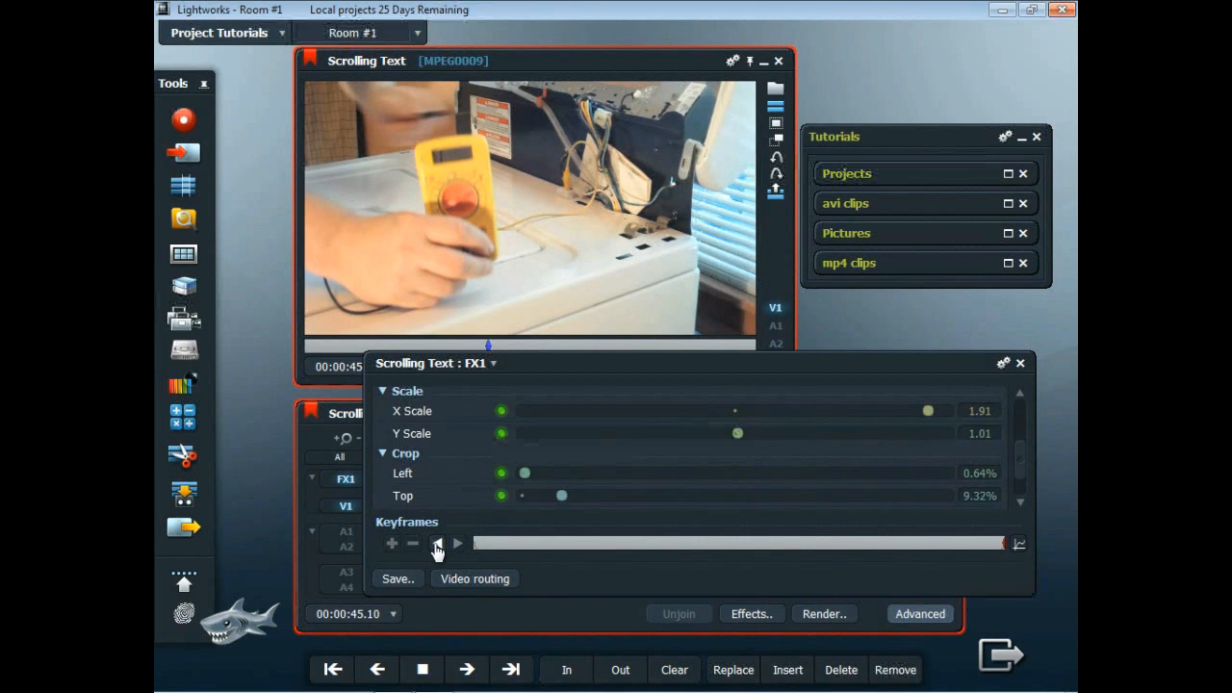
{"action": "left_click", "coordinate": [437, 543]}
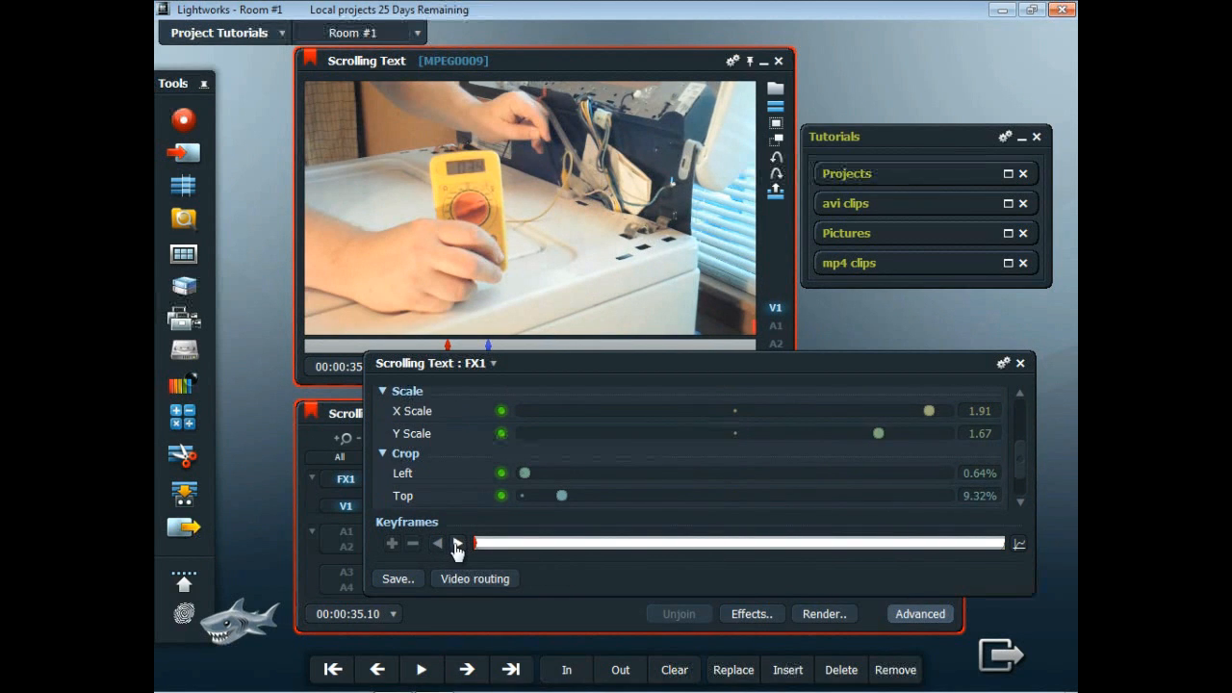
{"action": "left_click", "coordinate": [458, 544]}
{"action": "left_click_drag", "start_coordinate": [739, 433], "coordinate": [878, 441]}
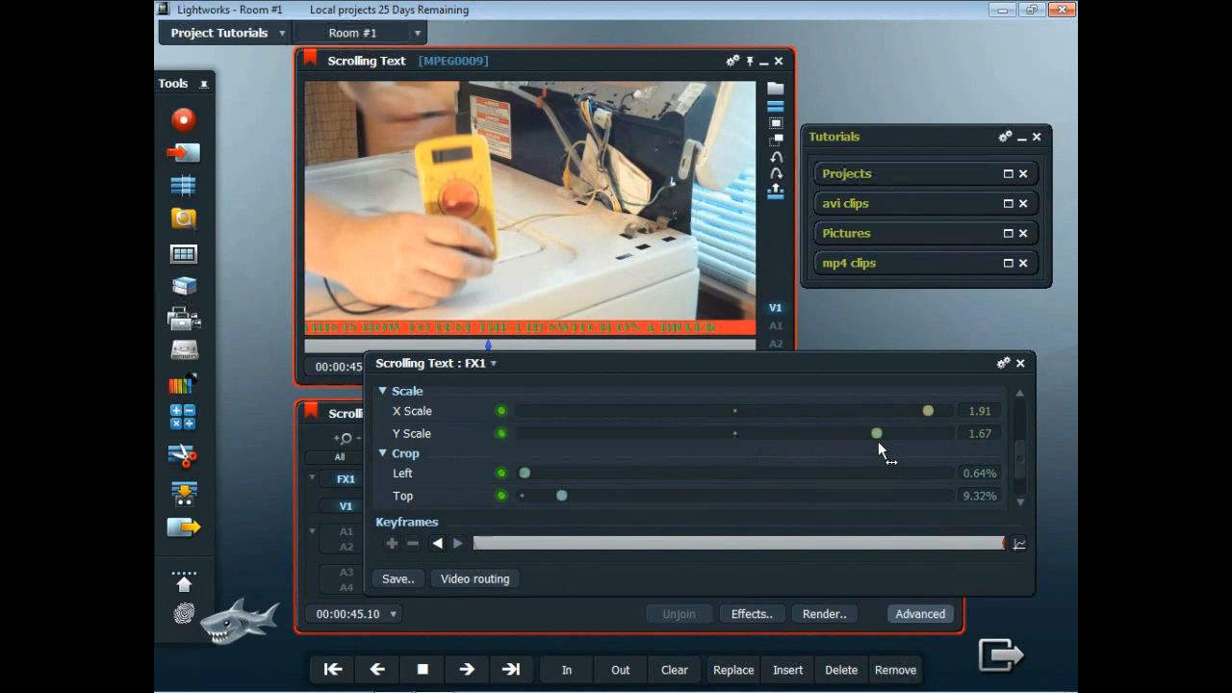
Compare the two keyframes and set the end keyframe's X position to about -0.53, moving the banner off the frame's left edge.
{"action": "left_click", "coordinate": [438, 545]}
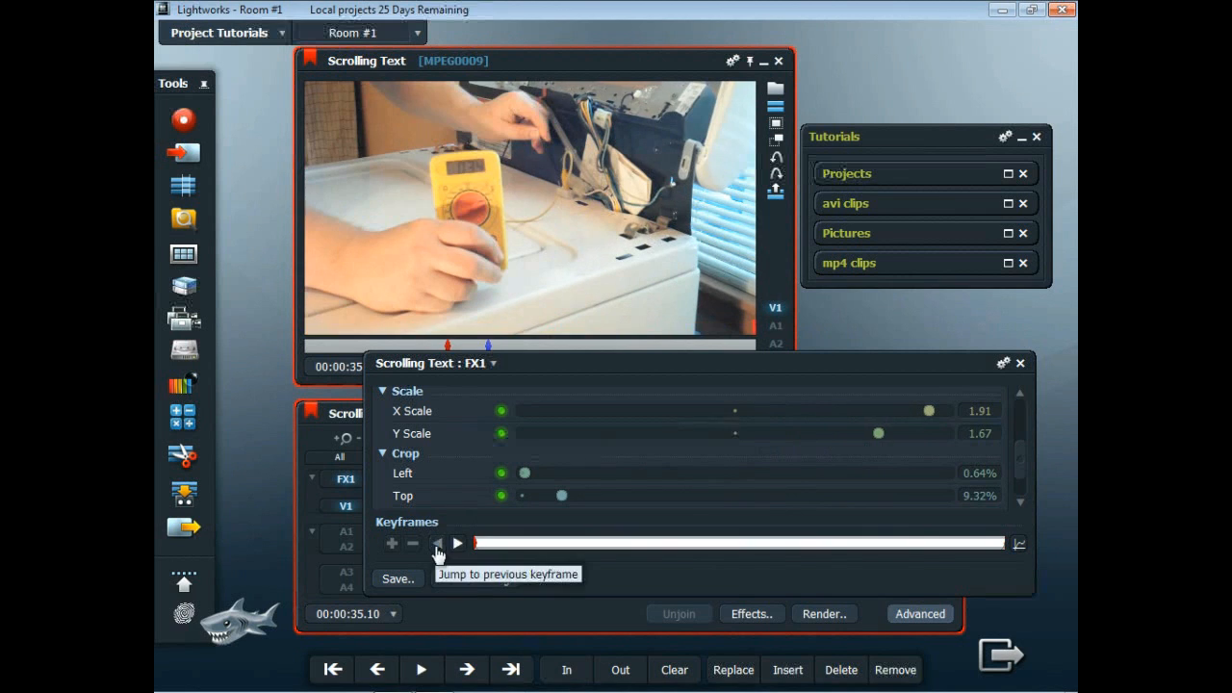
{"action": "left_click", "coordinate": [458, 545]}
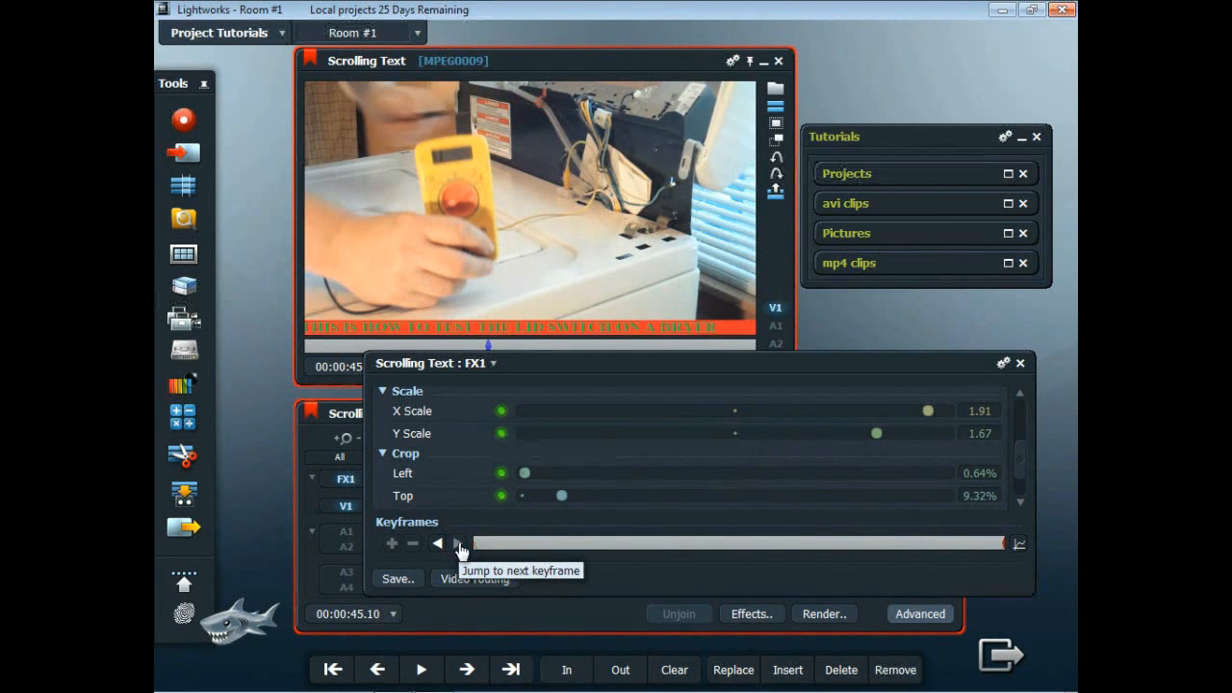
{"action": "left_click", "coordinate": [1021, 412]}
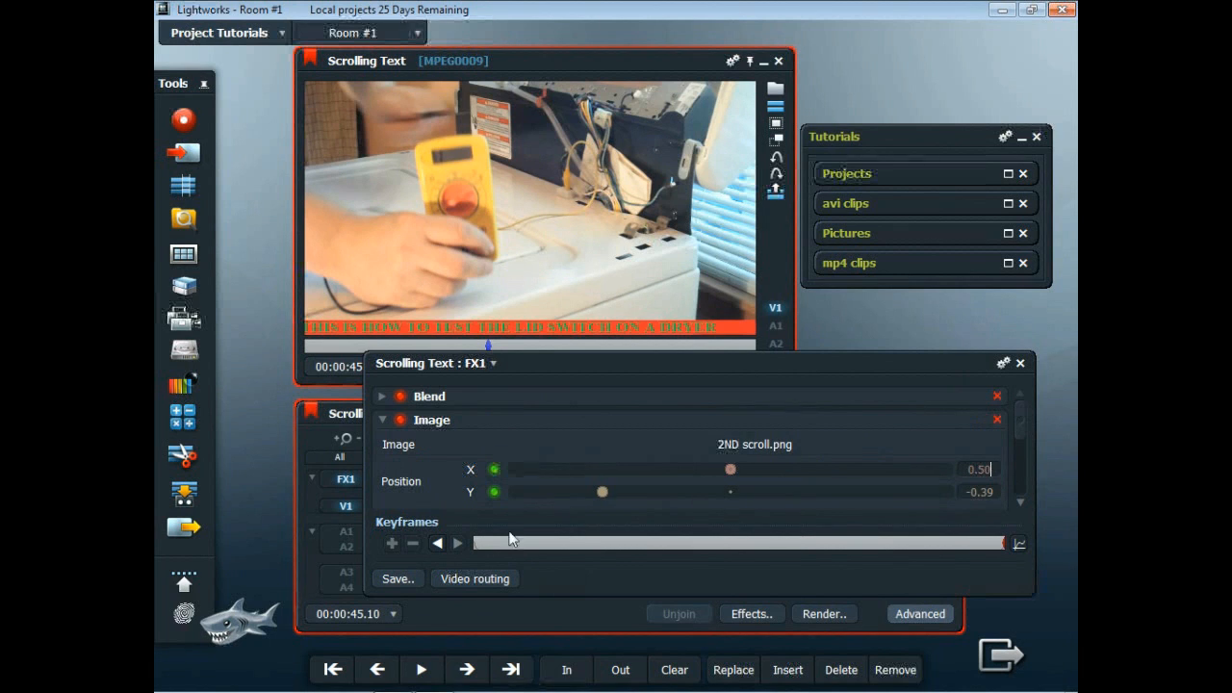
{"action": "left_click", "coordinate": [437, 545]}
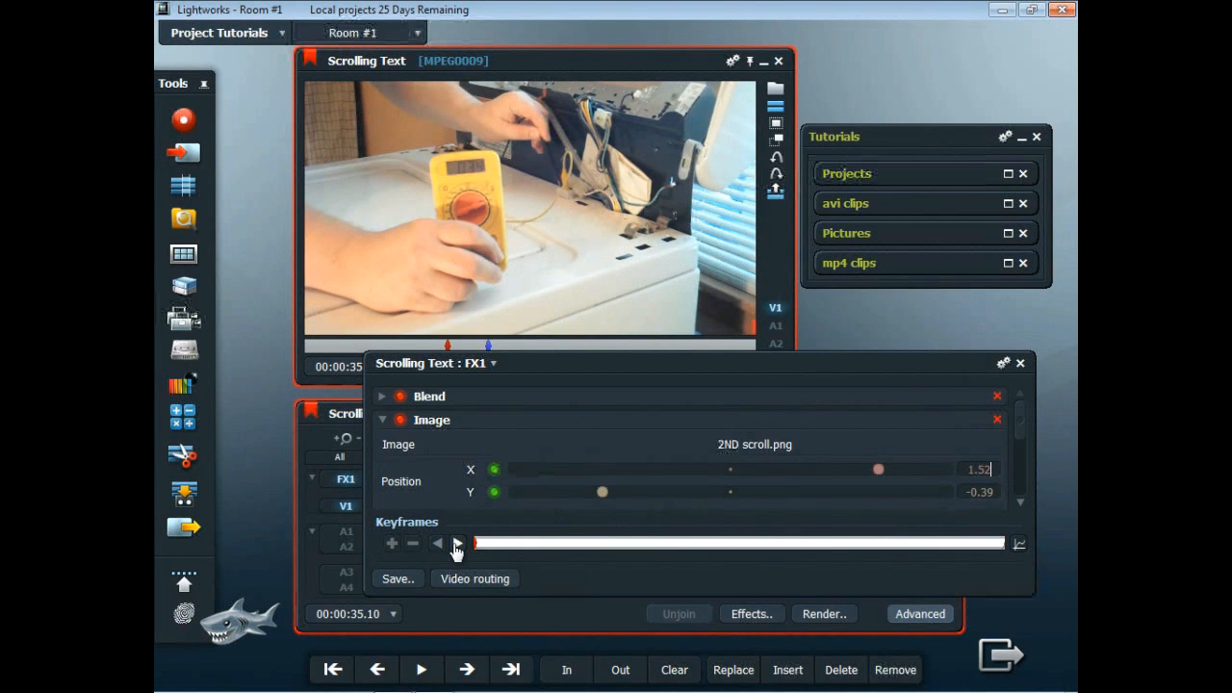
{"action": "left_click", "coordinate": [458, 544]}
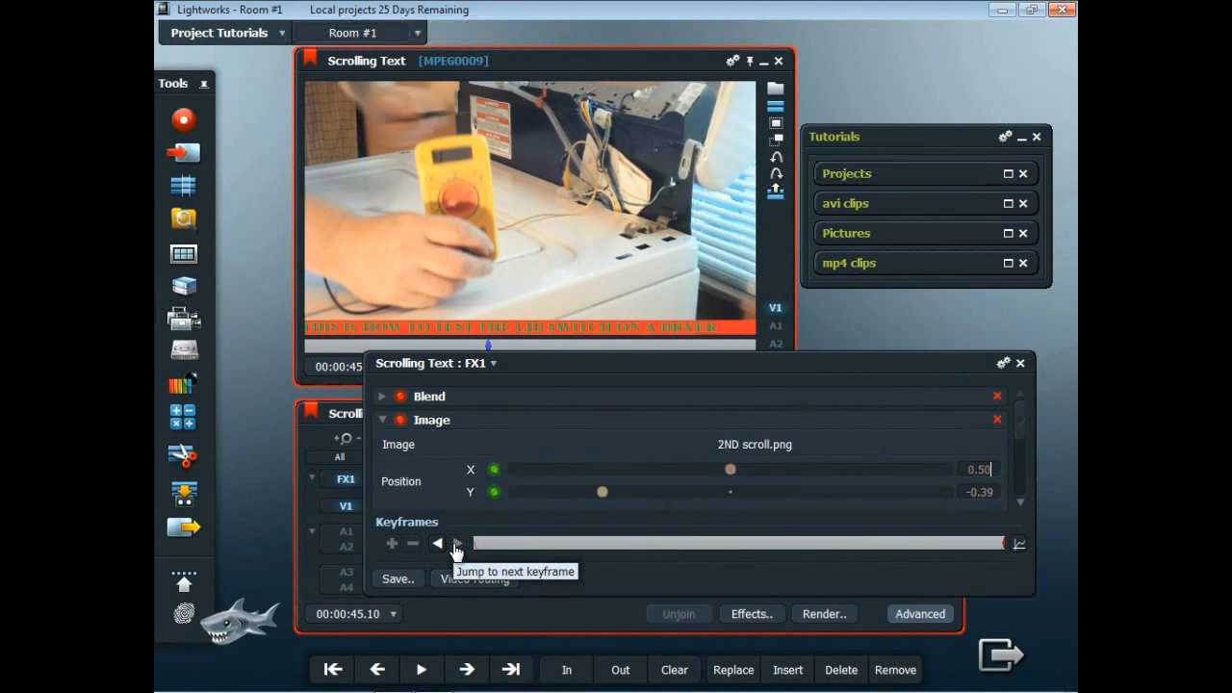
{"action": "left_click", "coordinate": [437, 545]}
{"action": "left_click", "coordinate": [457, 544]}
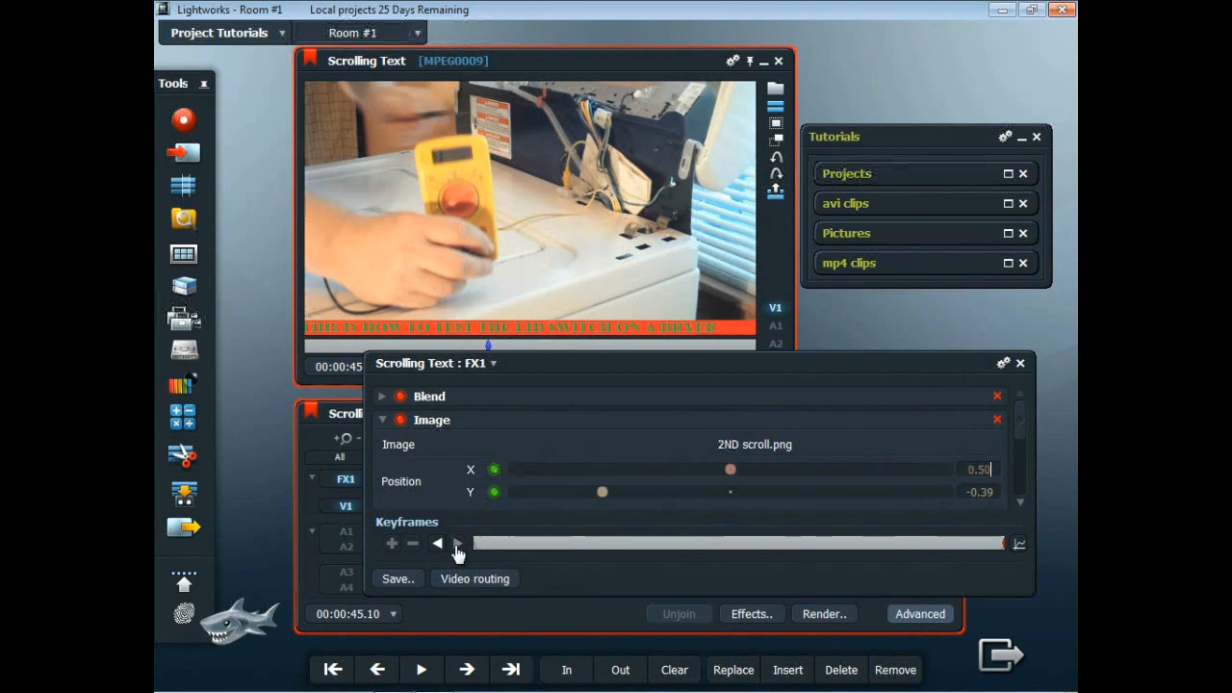
{"action": "left_click_drag", "start_coordinate": [732, 470], "coordinate": [585, 473]}
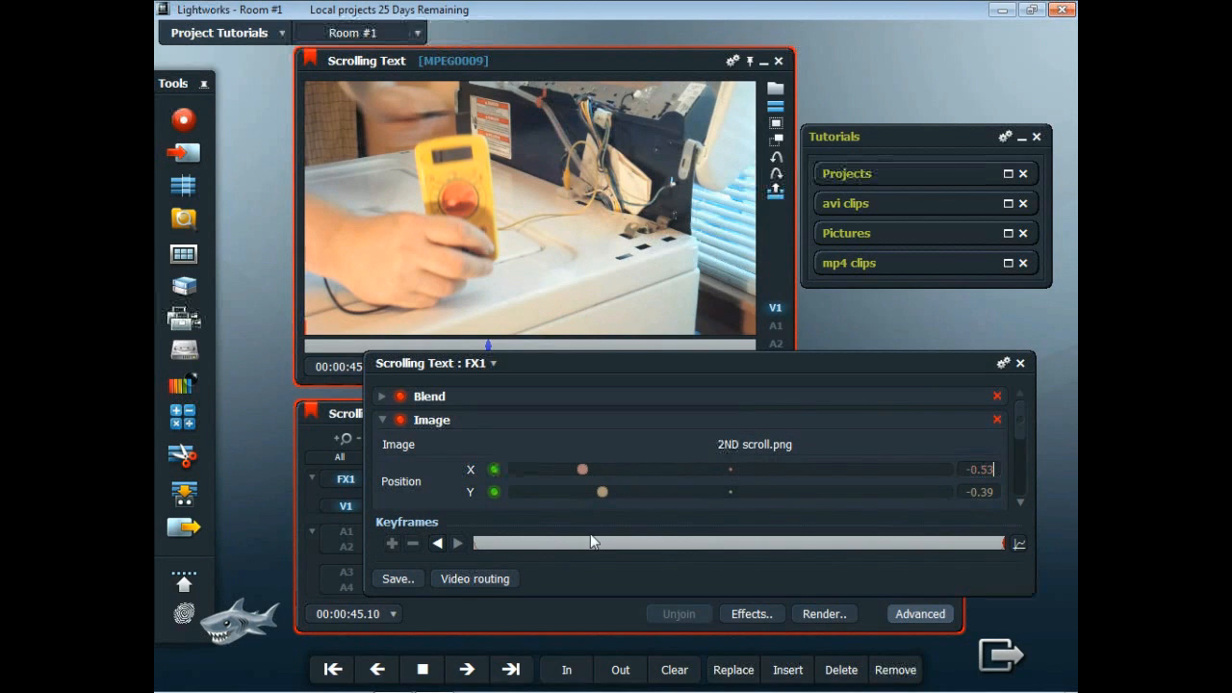
{"action": "left_click", "coordinate": [398, 580]}
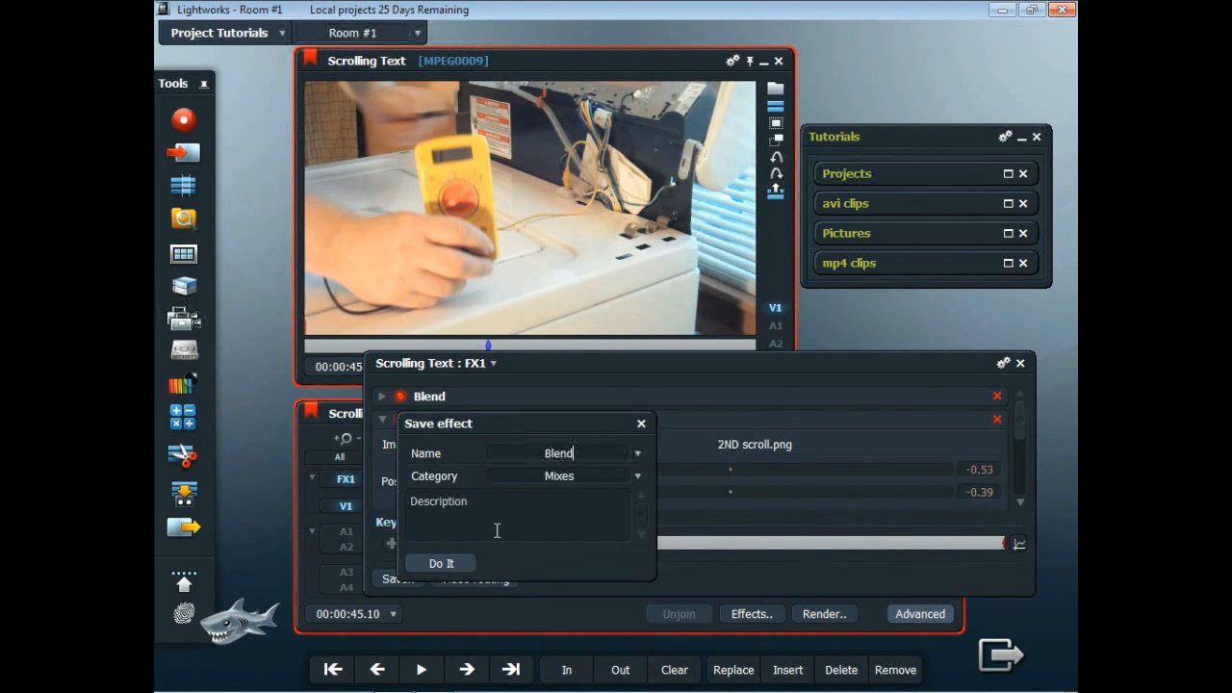
{"action": "left_click", "coordinate": [627, 453]}
{"action": "left_click", "coordinate": [642, 425]}
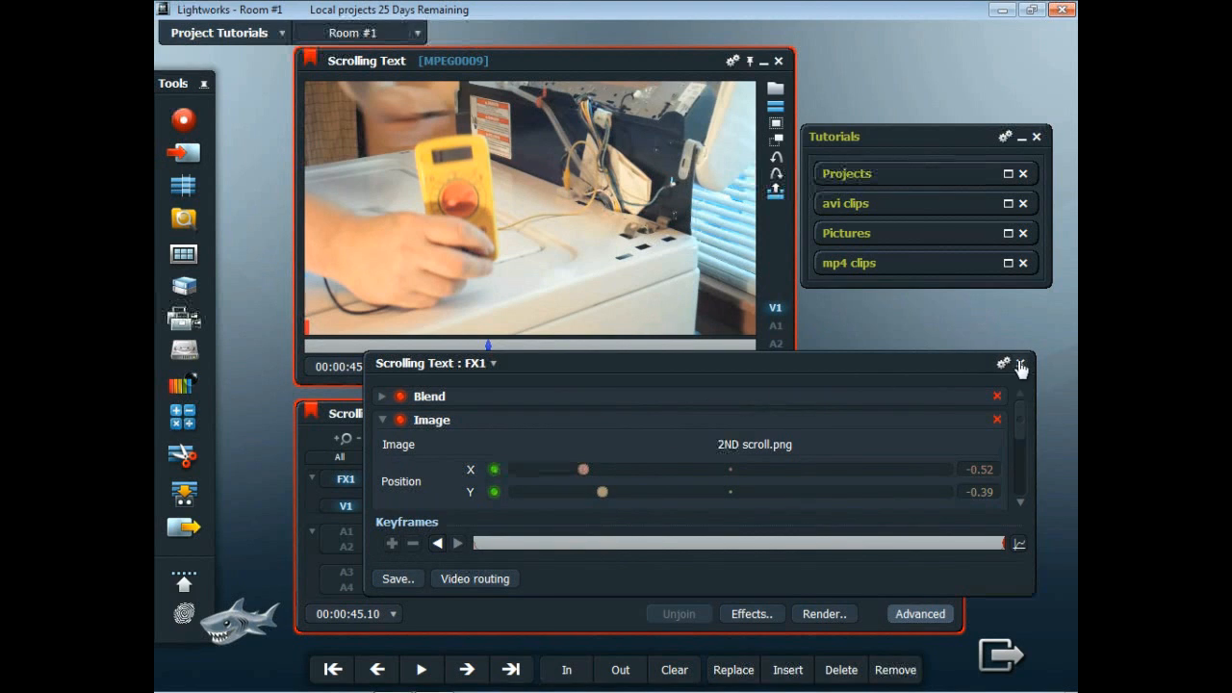
Close the effect settings and play the sequence from 00:00:31.05 past the second banner effect to review the scroll.
{"action": "left_click", "coordinate": [1020, 364]}
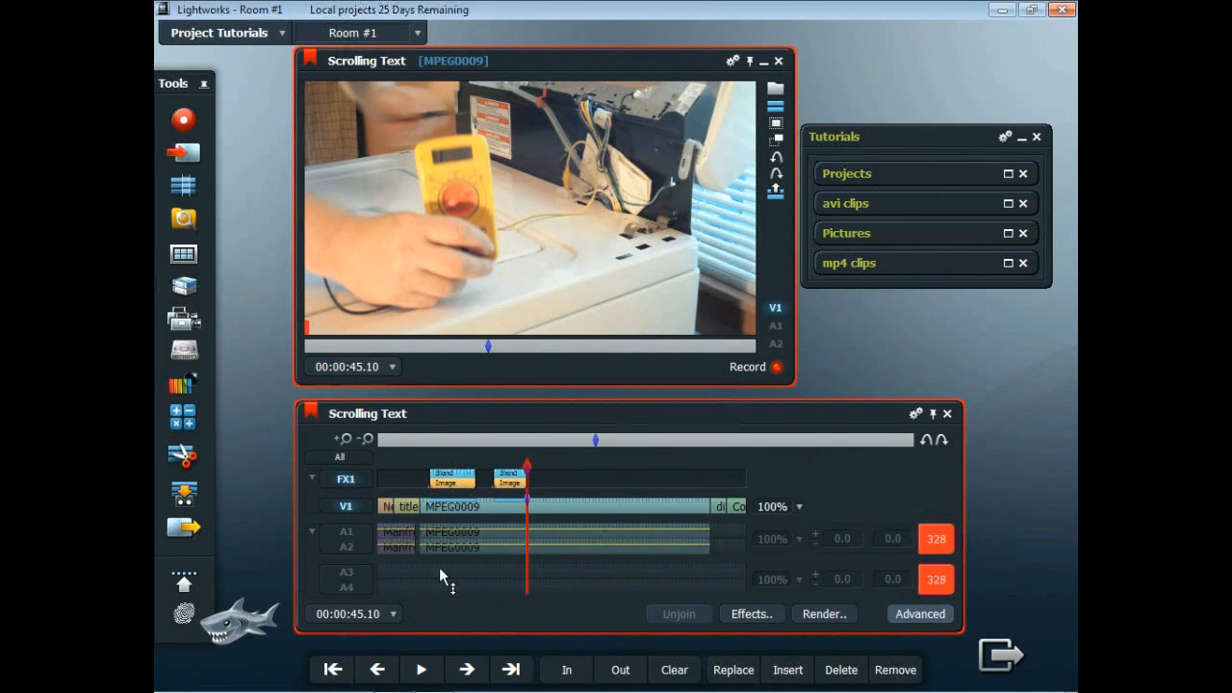
{"action": "left_click_drag", "start_coordinate": [528, 468], "coordinate": [480, 472]}
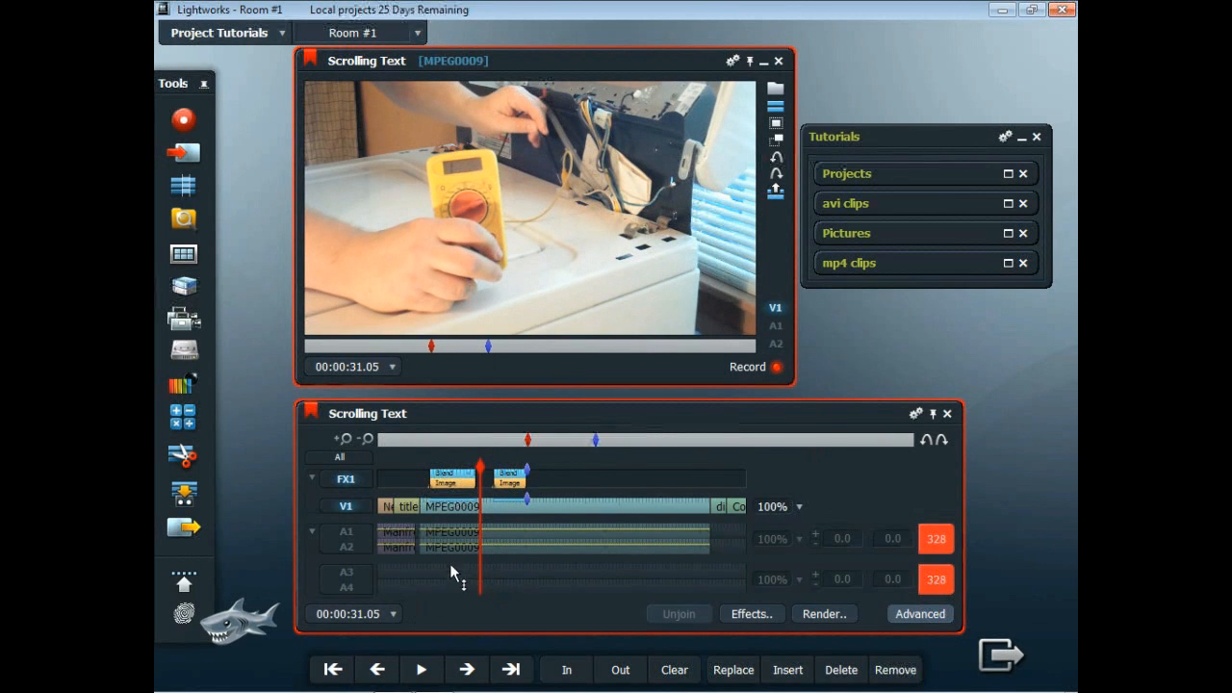
{"action": "left_click", "coordinate": [424, 672]}
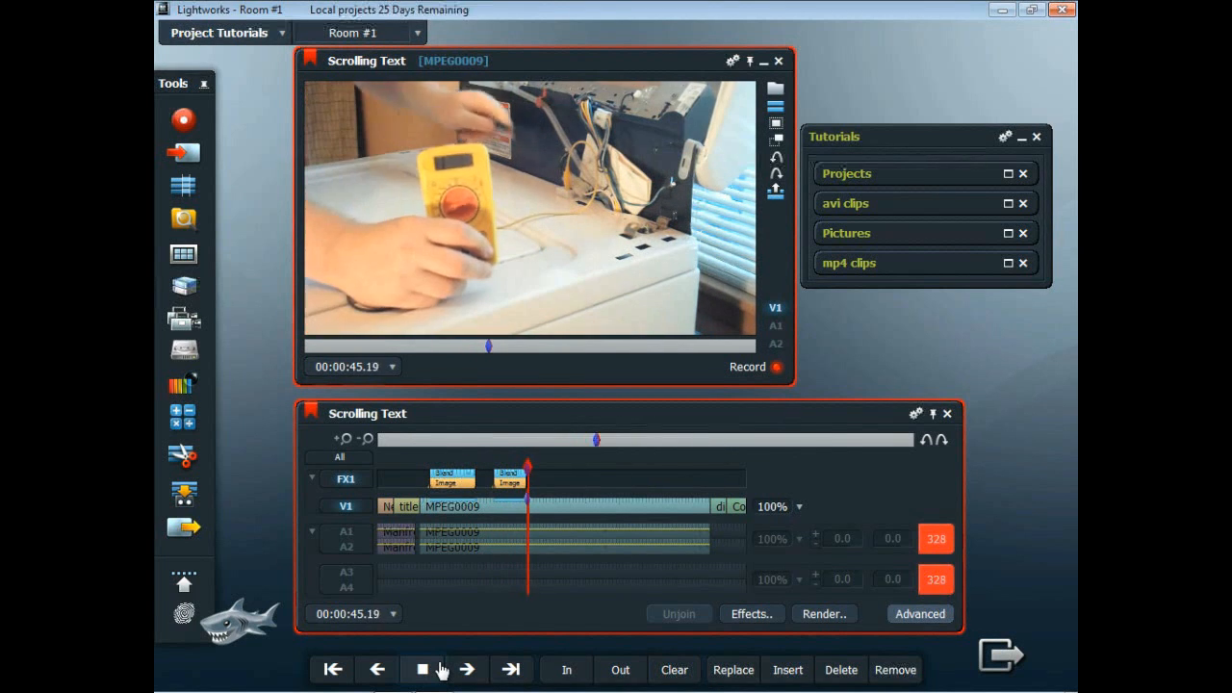
{"action": "left_click", "coordinate": [423, 671]}
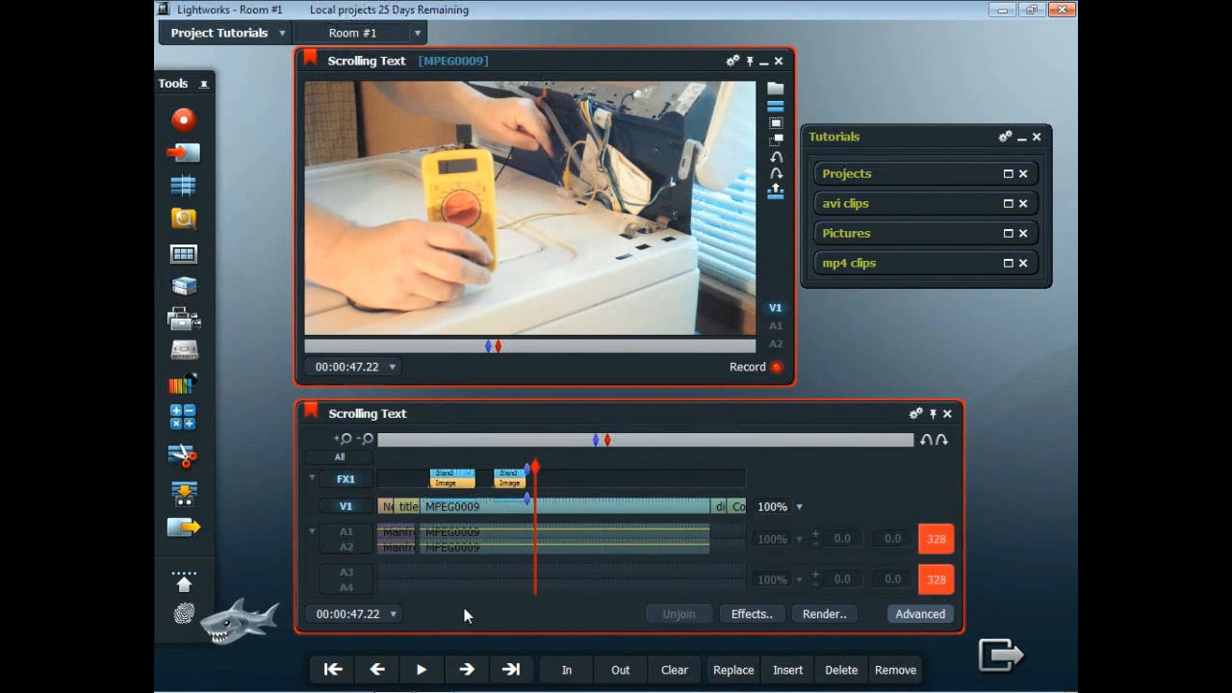